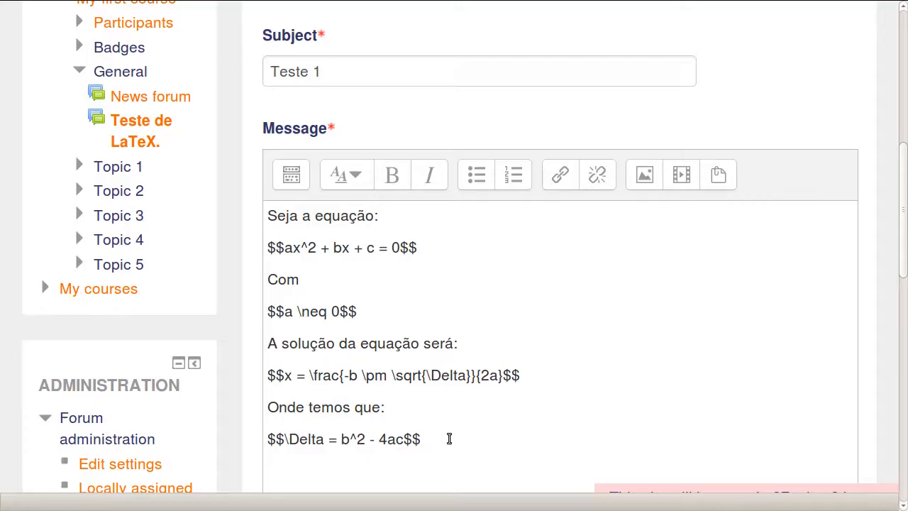
# Step: Replace the entire message text of the post with the label "Fração:"
pyautogui.moveTo(450, 439); pyautogui.dragTo(253, 210)
pyautogui.click(428, 270)
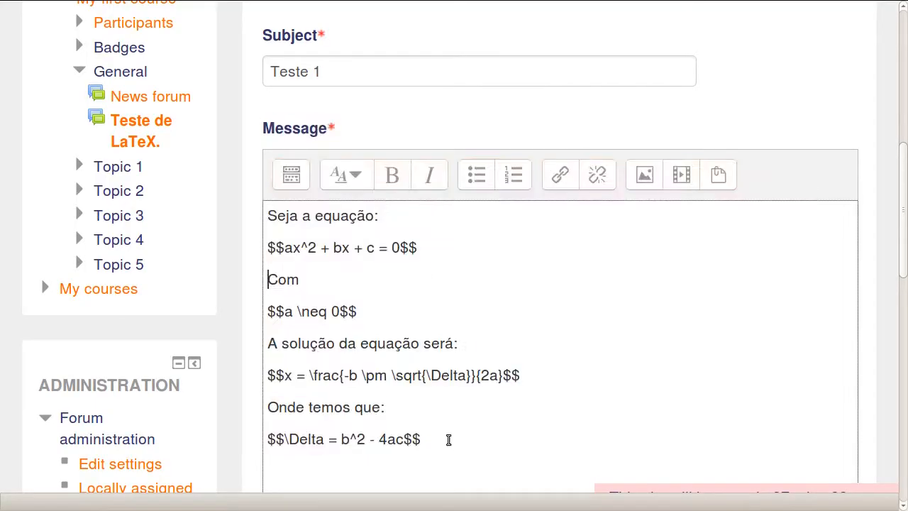
pyautogui.moveTo(446, 436); pyautogui.dragTo(264, 213)
pyautogui.write('F')
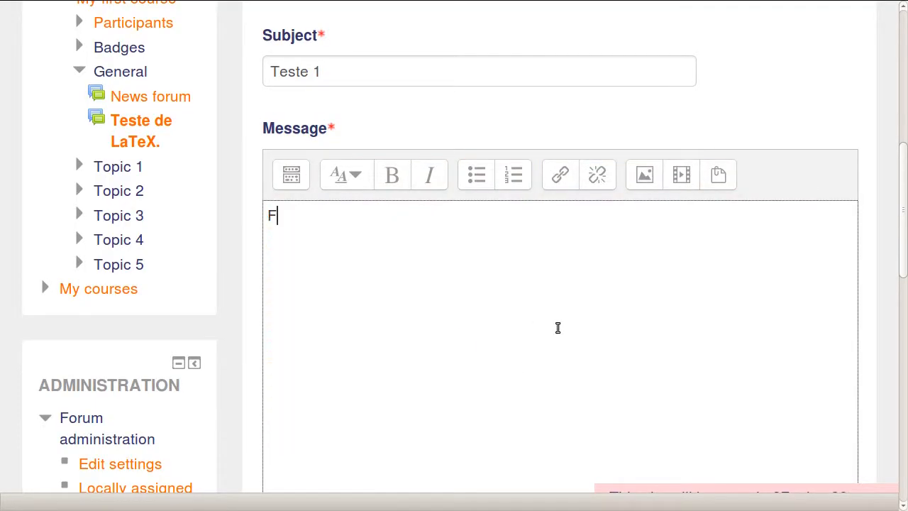
pyautogui.write('ç')
pyautogui.press('BackSpace')
pyautogui.write('ra')
pyautogui.write('ão')
pyautogui.press('BackSpace')
pyautogui.press('BackSpace')
pyautogui.write('ção:')
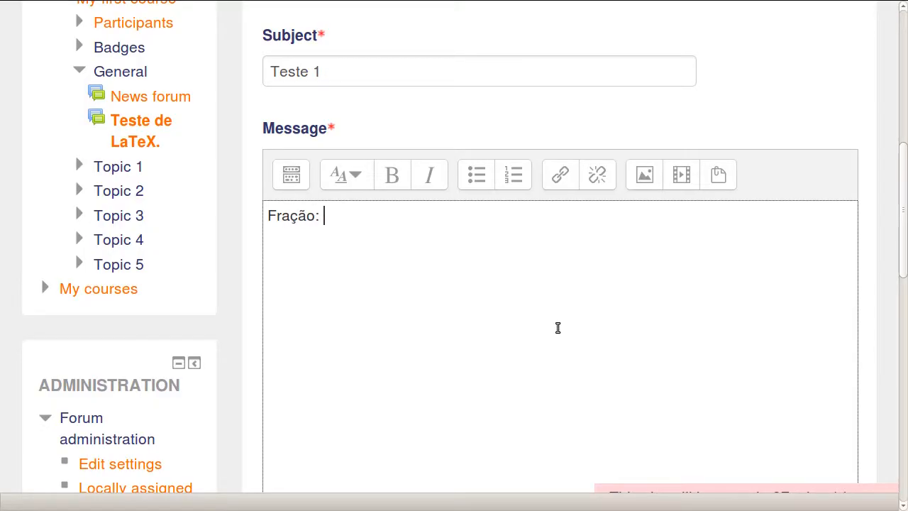
# Step: Add the fraction syntax \frac{numerador}{denominador} after the "Fração:" label
pyautogui.write(' \x0crac{}{}')
pyautogui.press('Return')
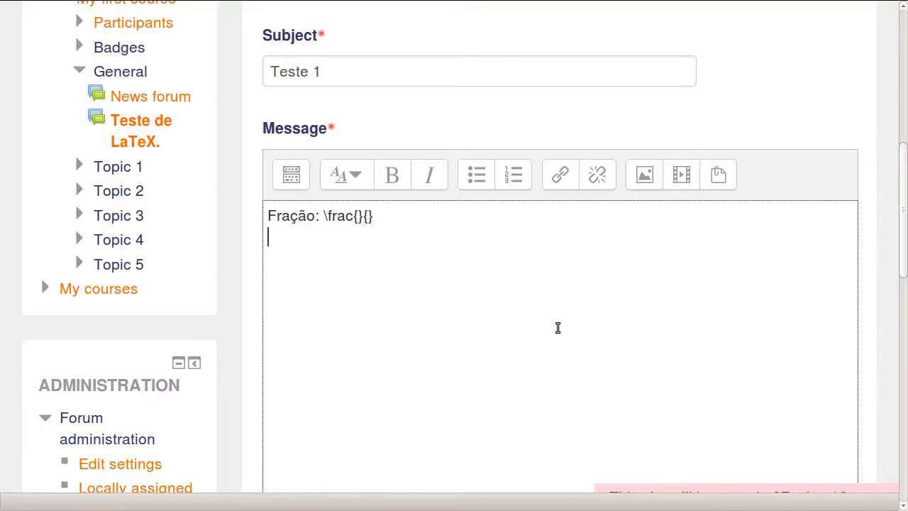
pyautogui.press('Left')
pyautogui.press('Left')
pyautogui.press('Left')
pyautogui.write('numerador')
pyautogui.press('Right')
pyautogui.press('Right')
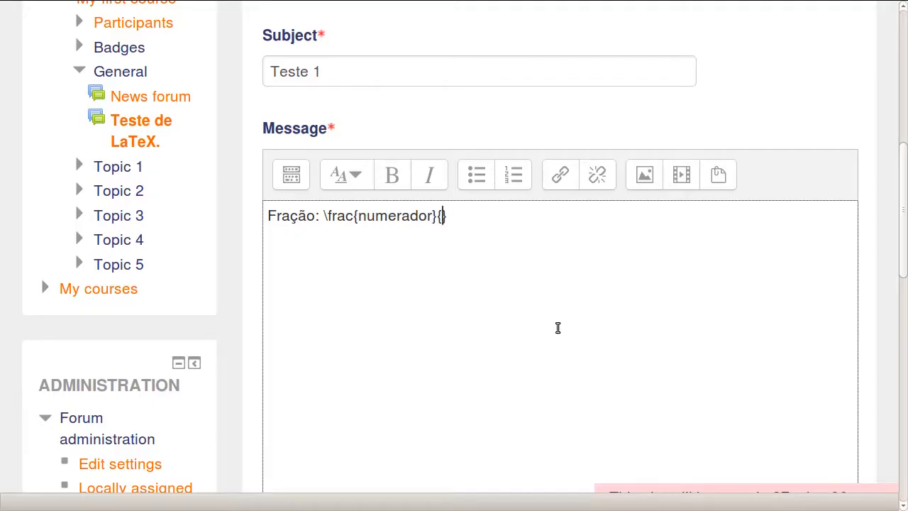
pyautogui.write('denominador')
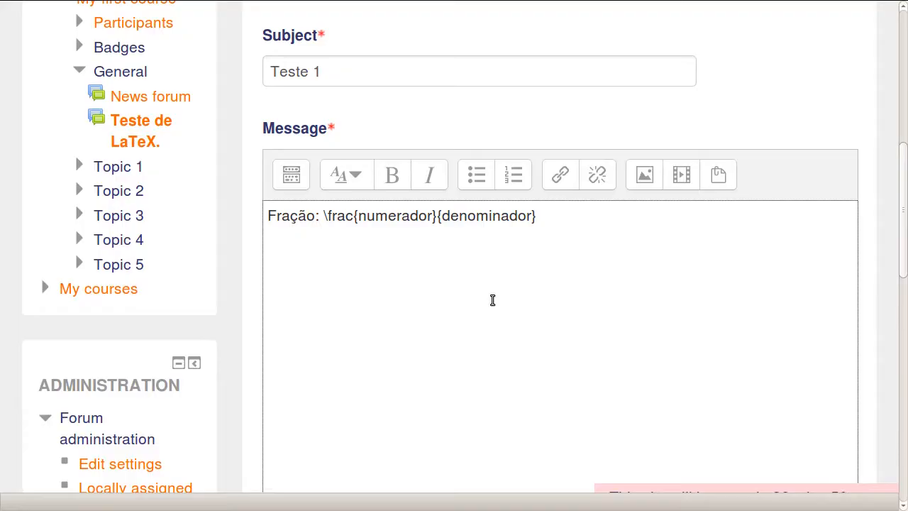
# Step: Add an "Exemplo:" line and, under it, a copy of the fraction command enclosed in $$ delimiters
pyautogui.write('Exemplo:')
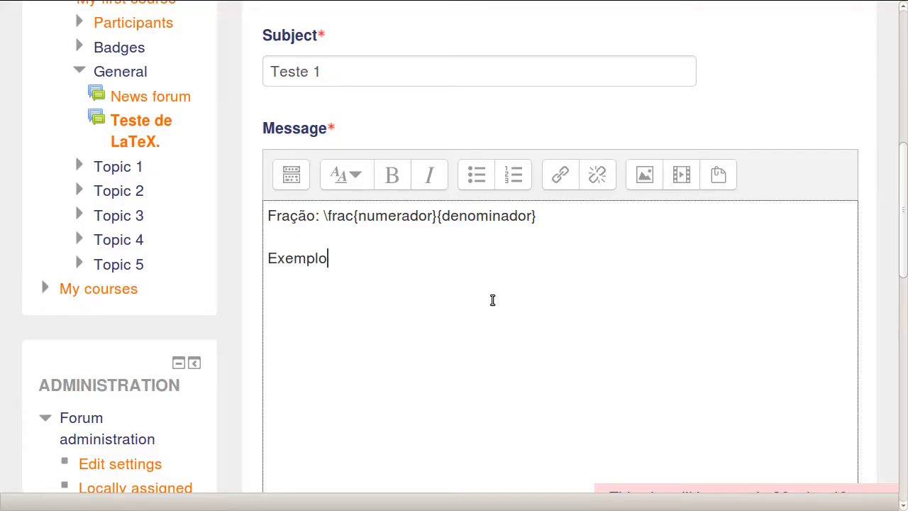
pyautogui.press('Return')
pyautogui.press('Up')
pyautogui.press('Up')
pyautogui.press('Up')
pyautogui.hotkey('shift', 'Left')
pyautogui.hotkey('shift', 'Left')
pyautogui.hotkey('shift', 'Left')
pyautogui.hotkey('shift', 'Left')
pyautogui.hotkey('shift', 'Left')
pyautogui.hotkey('shift', 'Left')
pyautogui.hotkey('shift', 'Left')
pyautogui.hotkey('shift', 'Left')
pyautogui.hotkey('shift', 'Left')
pyautogui.hotkey('shift', 'Left')
pyautogui.hotkey('shift', 'Left')
pyautogui.hotkey('shift', 'Left')
pyautogui.hotkey('shift', 'Left')
pyautogui.hotkey('shift', 'Left')
pyautogui.hotkey('shift', 'Left')
pyautogui.hotkey('shift', 'Left')
pyautogui.hotkey('shift', 'Left')
pyautogui.hotkey('shift', 'Left')
pyautogui.hotkey('shift', 'Left')
pyautogui.hotkey('shift', 'Left')
pyautogui.hotkey('ctrl', 'c')
pyautogui.press('Down')
pyautogui.press('Down')
pyautogui.press('Down')
pyautogui.hotkey('ctrl', 'v')
pyautogui.press('Home')
pyautogui.write('$$')
pyautogui.press('End')
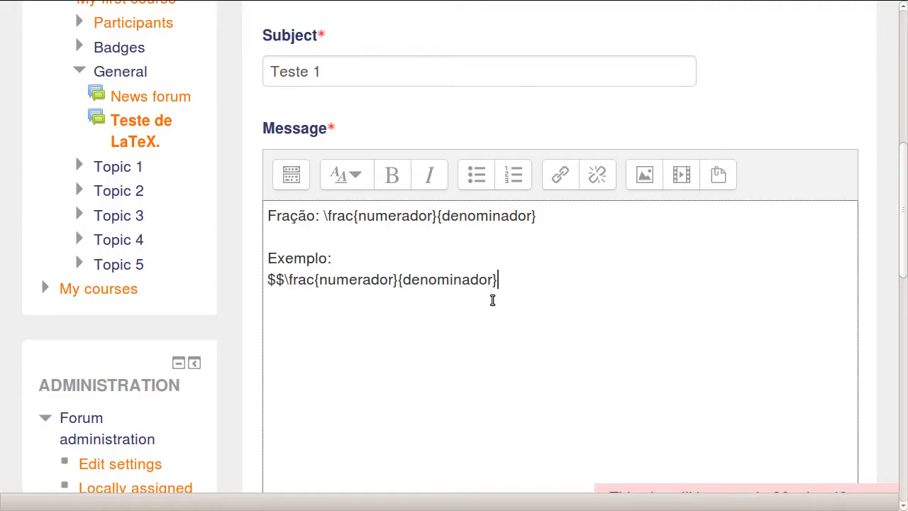
pyautogui.write('$$')
# Step: Add the line "Índices: base^expoente" below the fraction example, separated by a blank line
pyautogui.press('Return')
pyautogui.press('Return')
pyautogui.write('Índices')
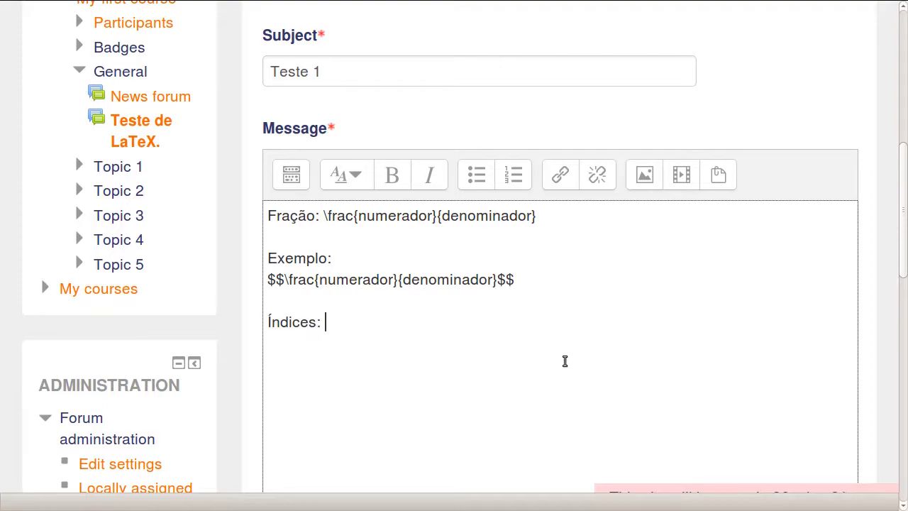
pyautogui.write(': base^expoe')
pyautogui.press('BackSpace')
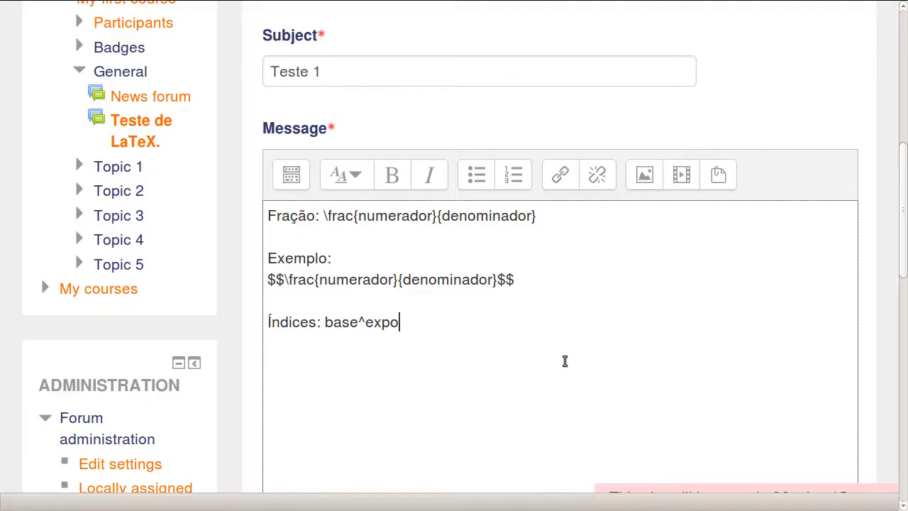
pyautogui.write('ente')
# Step: Examine the exponent and base parts of the base^expoente syntax
pyautogui.hotkey('shift', 'Left')
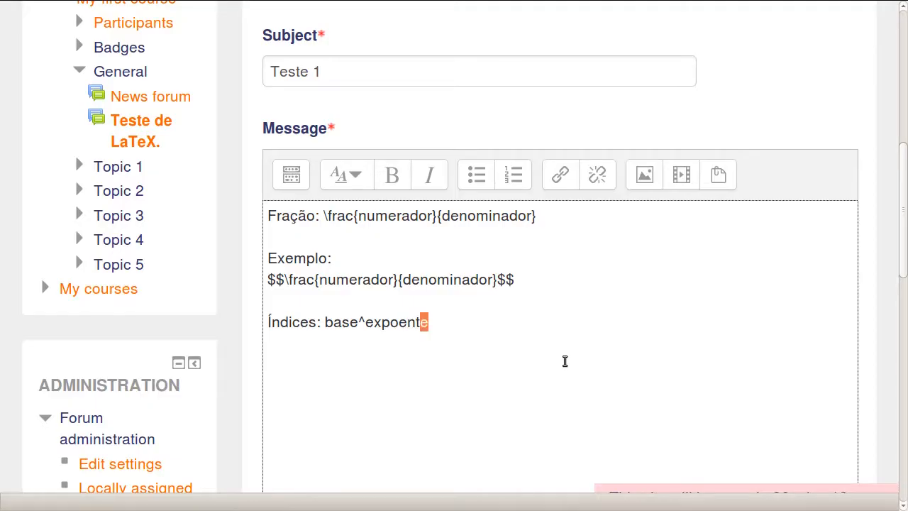
pyautogui.hotkey('shift', 'Left')
pyautogui.hotkey('shift', 'Left')
pyautogui.hotkey('shift', 'Left')
pyautogui.hotkey('shift', 'Left')
pyautogui.hotkey('shift', 'Left')
pyautogui.hotkey('shift', 'Left')
pyautogui.hotkey('shift', 'Left')
pyautogui.moveTo(325, 322); pyautogui.dragTo(354, 324)
pyautogui.click(365, 322)
# Step: Add an "Exemplo:" line with the formula $$a^10$$ beneath the base^expoente syntax
pyautogui.click(428, 322)
pyautogui.hotkey('ctrl', 'v')
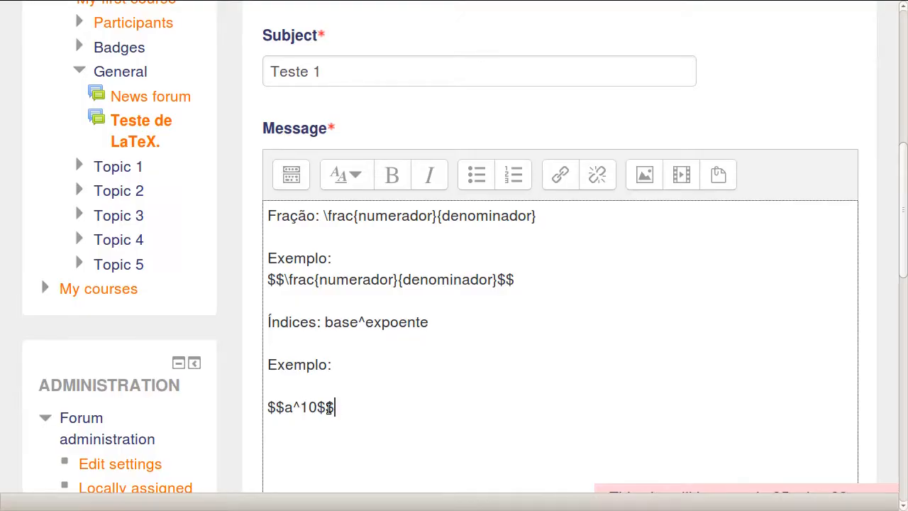
pyautogui.click(300, 407)
pyautogui.doubleClick(294, 408)
pyautogui.click(298, 407)
pyautogui.doubleClick(303, 407)
pyautogui.click(336, 405)
# Step: Save the changes to the forum post
pyautogui.scroll(-2, 560, 346)
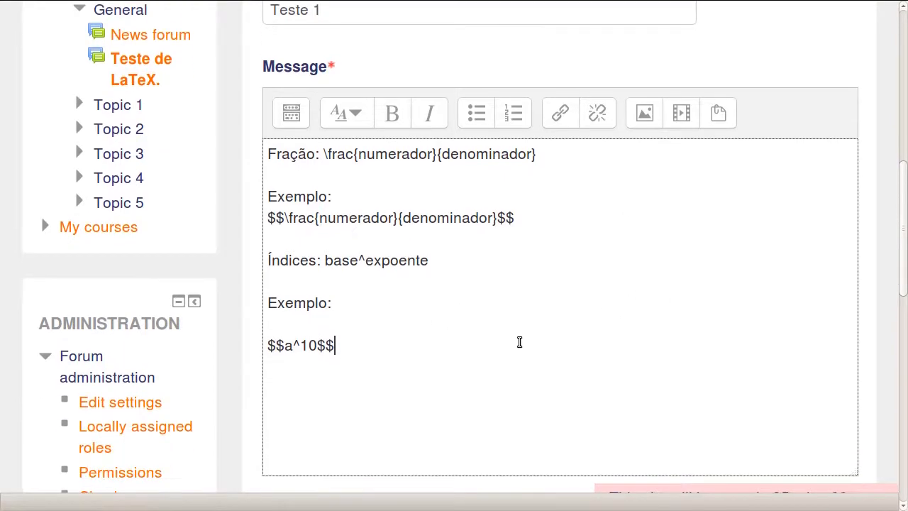
pyautogui.scroll(-8, 487, 291)
pyautogui.scroll(-8, 835, 371)
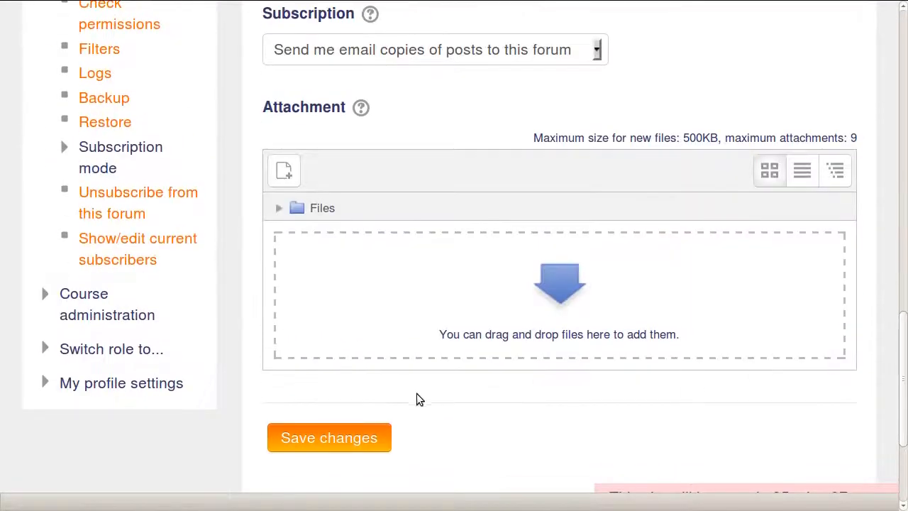
pyautogui.click(353, 435)
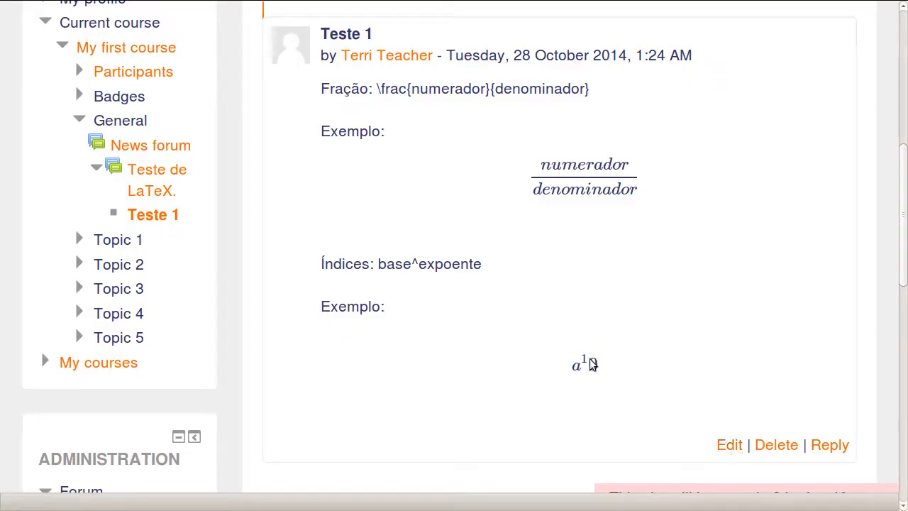
# Step: Reopen the post for editing and enclose the exponent in braces so the formula reads $$a^{10}$$
pyautogui.click(728, 444)
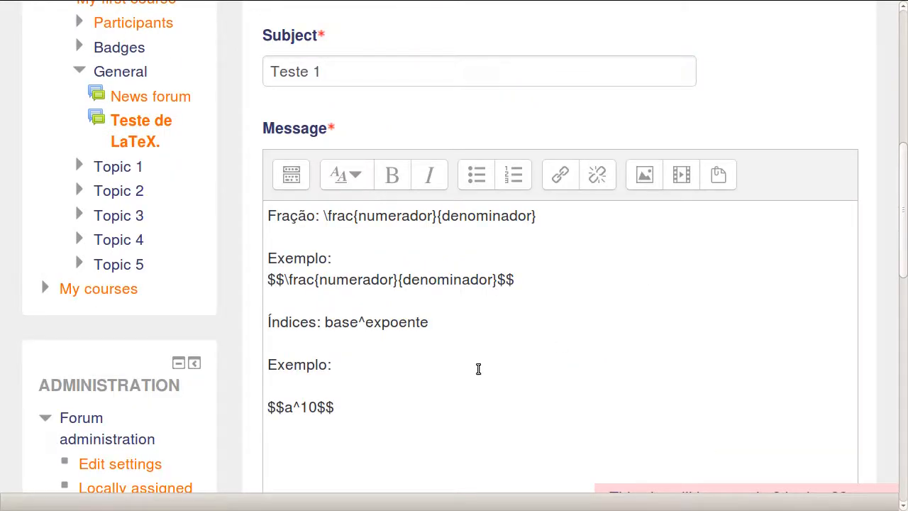
pyautogui.click(293, 407)
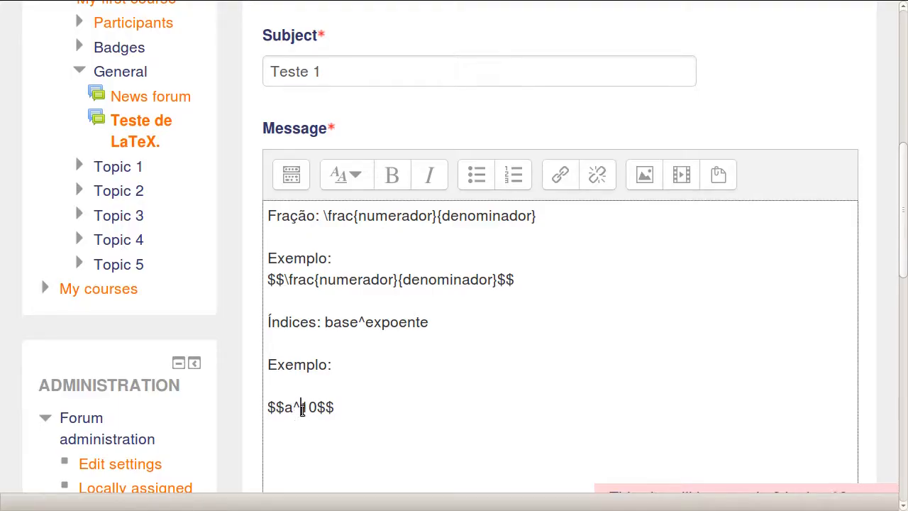
pyautogui.moveTo(302, 408); pyautogui.dragTo(305, 409)
pyautogui.click(303, 408)
pyautogui.doubleClick(288, 410)
pyautogui.click(307, 409)
pyautogui.click(302, 408)
pyautogui.moveTo(304, 408); pyautogui.dragTo(316, 407)
pyautogui.click(299, 408)
pyautogui.write('{10')
pyautogui.write('}')
pyautogui.press('End')
pyautogui.scroll(-2, 331, 414)
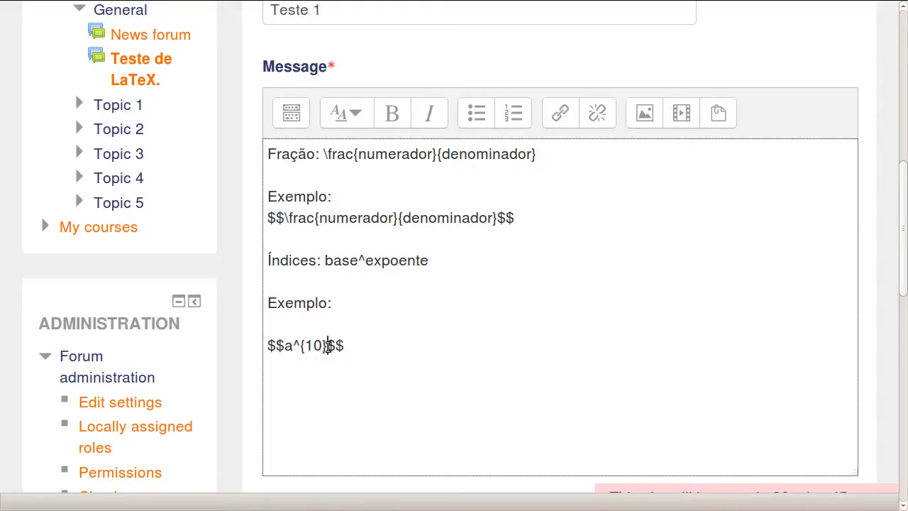
# Step: Extend the power formula with b^{20} before its closing $$ delimiter
pyautogui.click(327, 345)
pyautogui.write('b^{}')
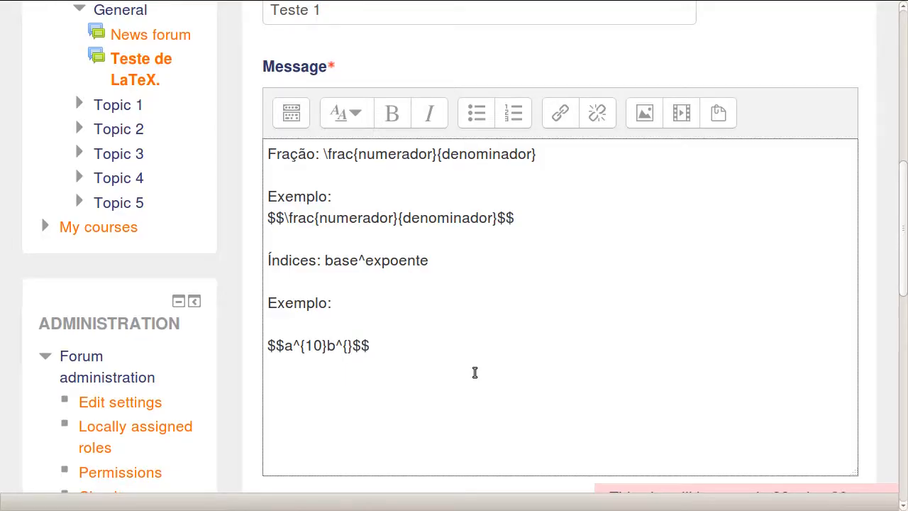
pyautogui.write('20')
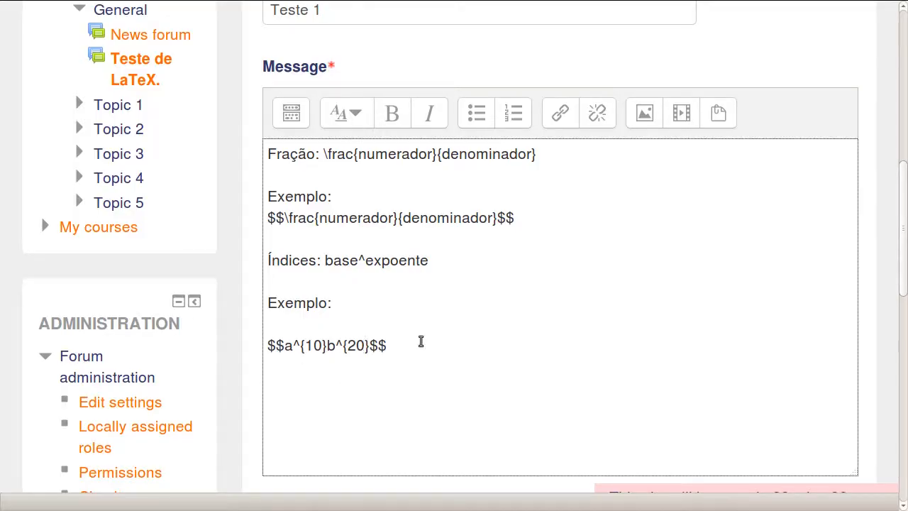
# Step: Copy base^expoente from the "Índices:" line to a new line below the a^{10}b^{20} formula
pyautogui.scroll(-2, 508, 329)
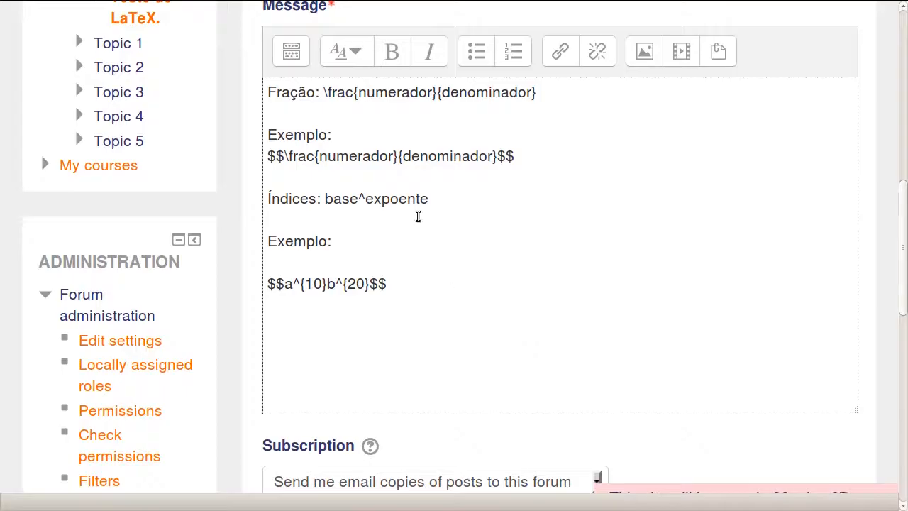
pyautogui.click(325, 200)
pyautogui.keyDown('shift'); pyautogui.click(432, 199); pyautogui.keyUp('shift')
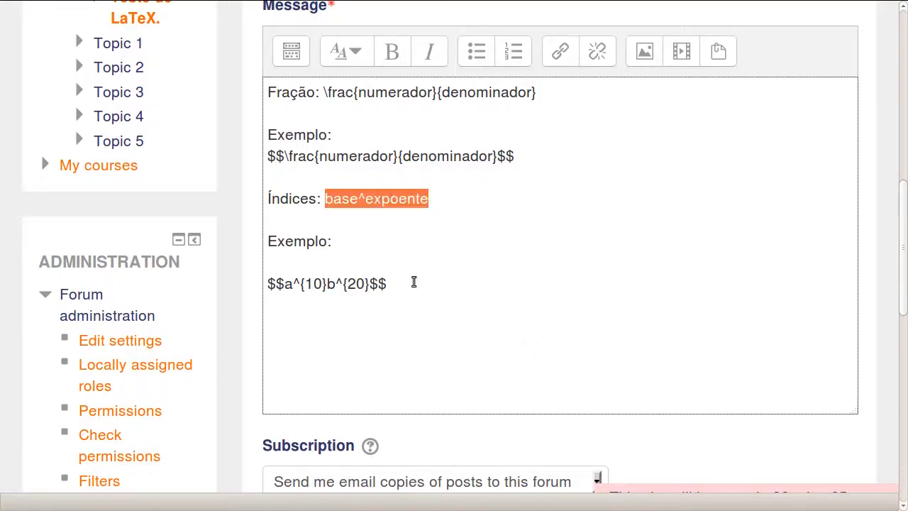
pyautogui.click(414, 283)
pyautogui.press('Return')
pyautogui.press('Return')
pyautogui.hotkey('ctrl', 'v')
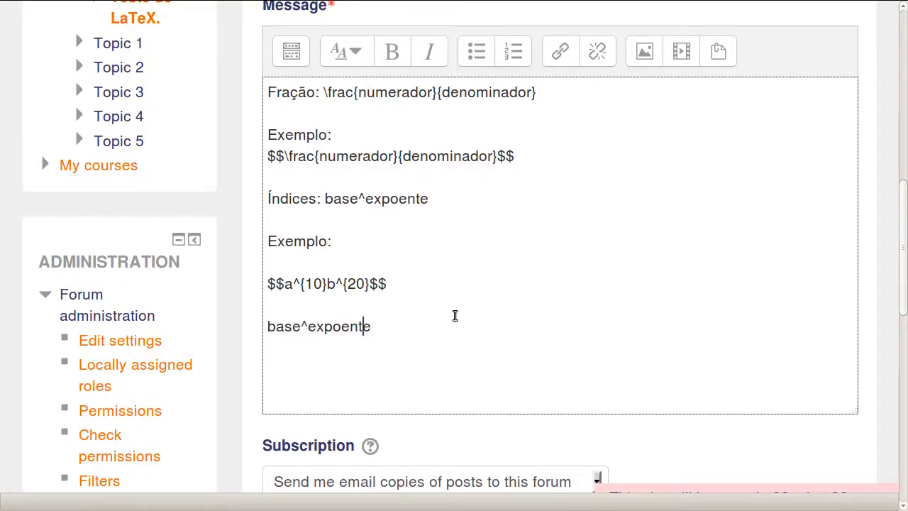
# Step: Enclose the copied base^expoente expression in $$ delimiters
pyautogui.press('Left')
pyautogui.press('Left')
pyautogui.press('Left')
pyautogui.press('Left')
pyautogui.press('Left')
pyautogui.press('Left')
pyautogui.press('Left')
pyautogui.press('Left')
pyautogui.press('Left')
pyautogui.press('Left')
pyautogui.press('Left')
pyautogui.press('Left')
pyautogui.write('$$')
pyautogui.press('End')
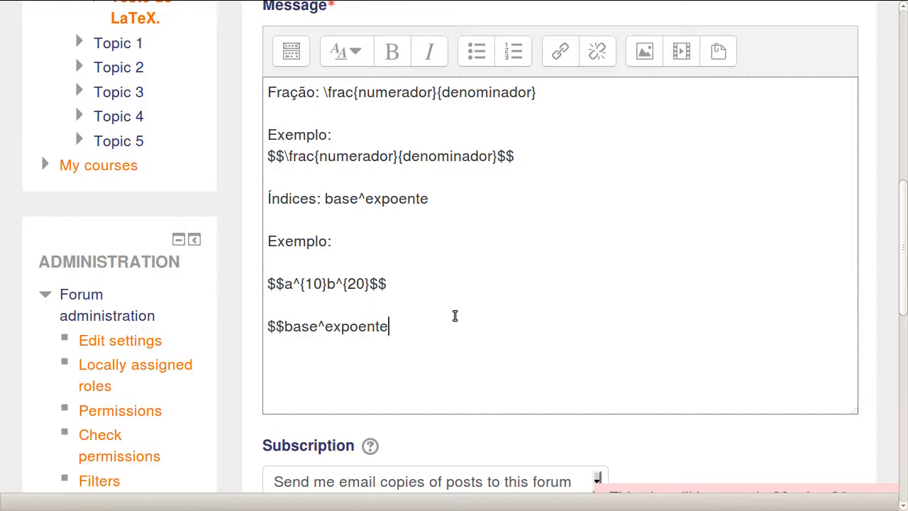
pyautogui.write('$$')
# Step: Put braces around "expoente" in the last formula so it reads $$base^{expoente}$$
pyautogui.press('Left')
pyautogui.press('Left')
pyautogui.press('Left')
pyautogui.press('Left')
pyautogui.press('Left')
pyautogui.press('Left')
pyautogui.press('Left')
pyautogui.write('{')
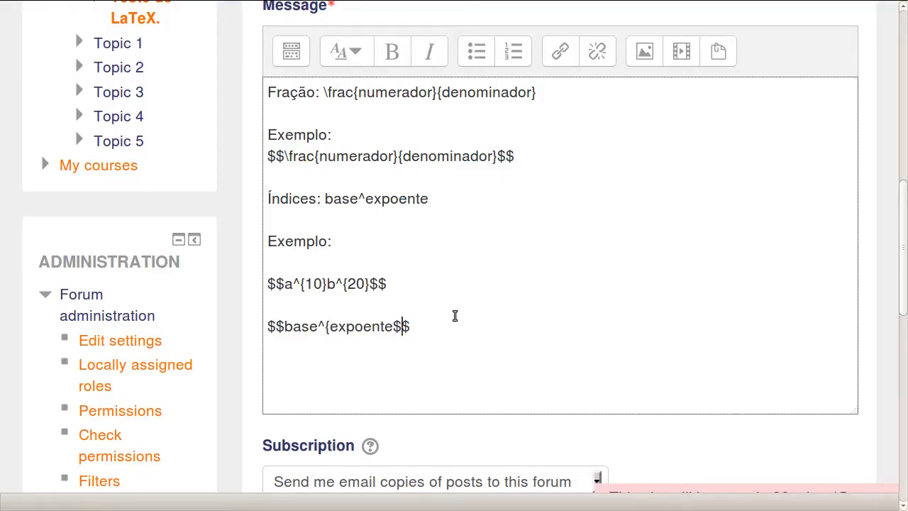
pyautogui.press('Left')
pyautogui.write('}')
# Step: Put braces around "base" in the last formula so it reads $${base}^{expoente}$$
pyautogui.press('Left')
pyautogui.press('Left')
pyautogui.press('Left')
pyautogui.press('Left')
pyautogui.press('Right')
pyautogui.write('{')
pyautogui.press('Right')
pyautogui.press('Right')
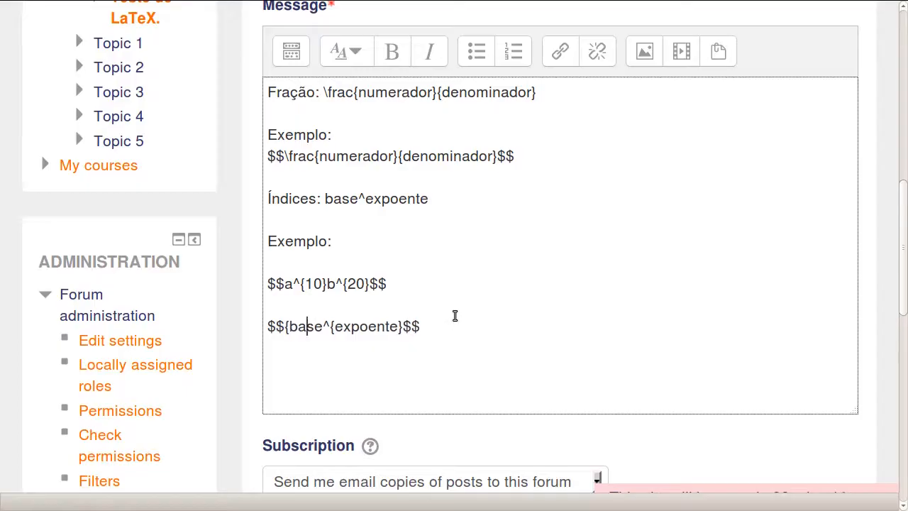
pyautogui.write('}')
pyautogui.press('End')
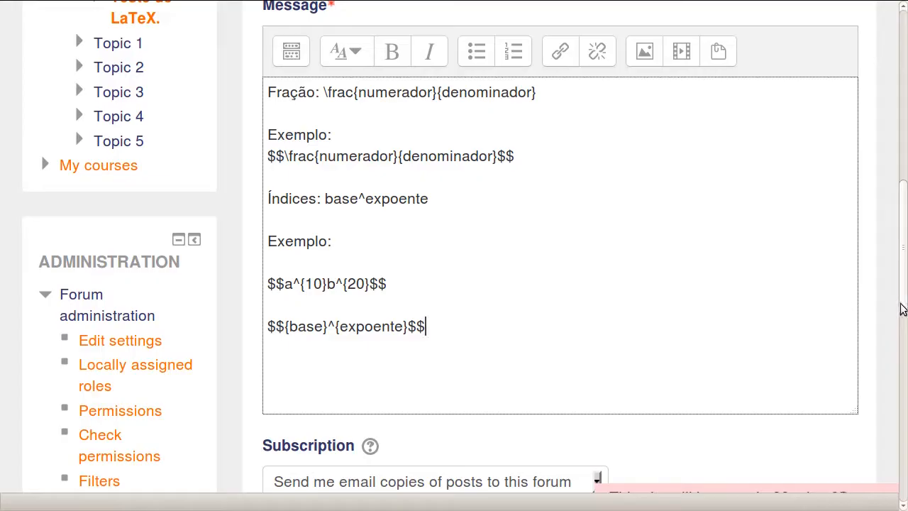
# Step: Save the post with its revised exponent formulas
pyautogui.scroll(-3, 902, 309)
pyautogui.scroll(-3, 901, 319)
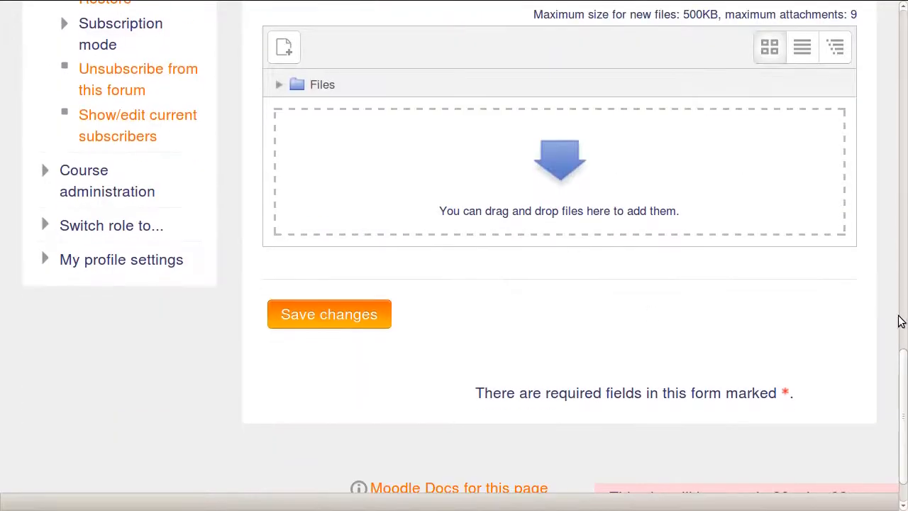
pyautogui.click(367, 314)
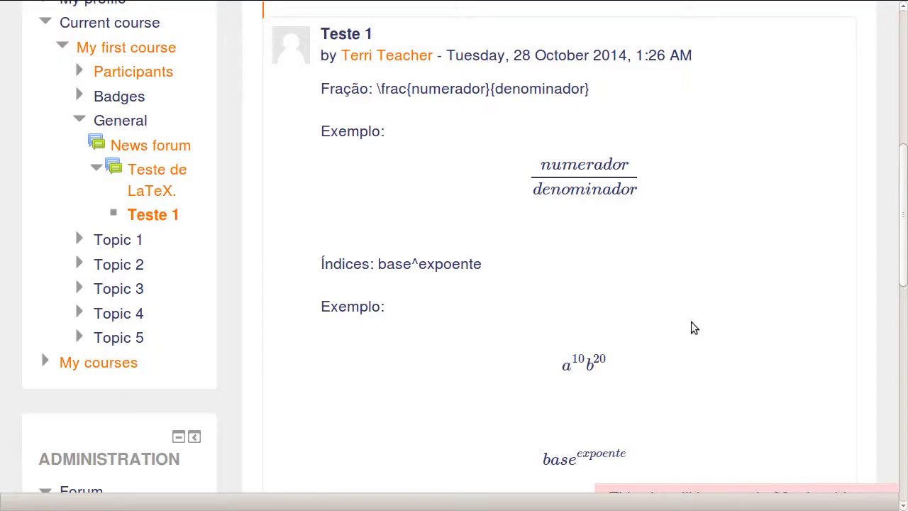
# Step: Review the rendered post, comparing the base^expoente syntax with the displayed exponent formulas
pyautogui.scroll(-3, 692, 321)
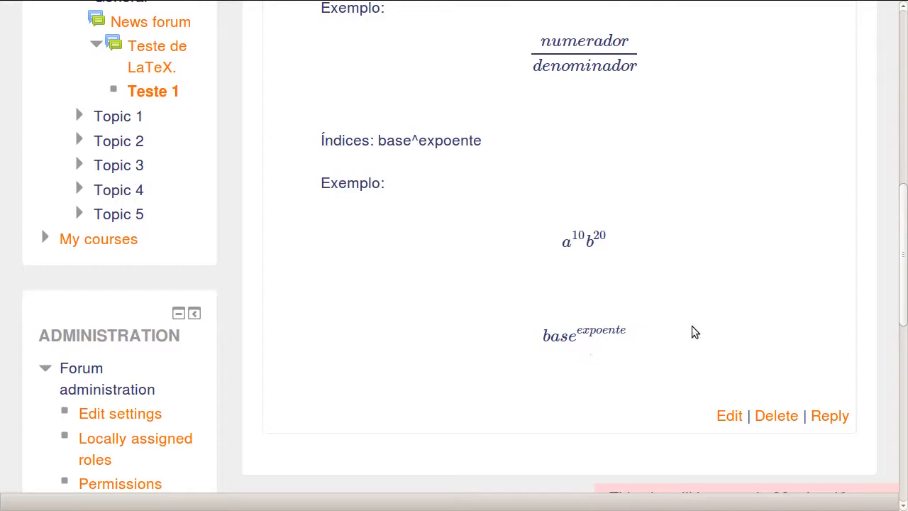
pyautogui.scroll(1, 693, 333)
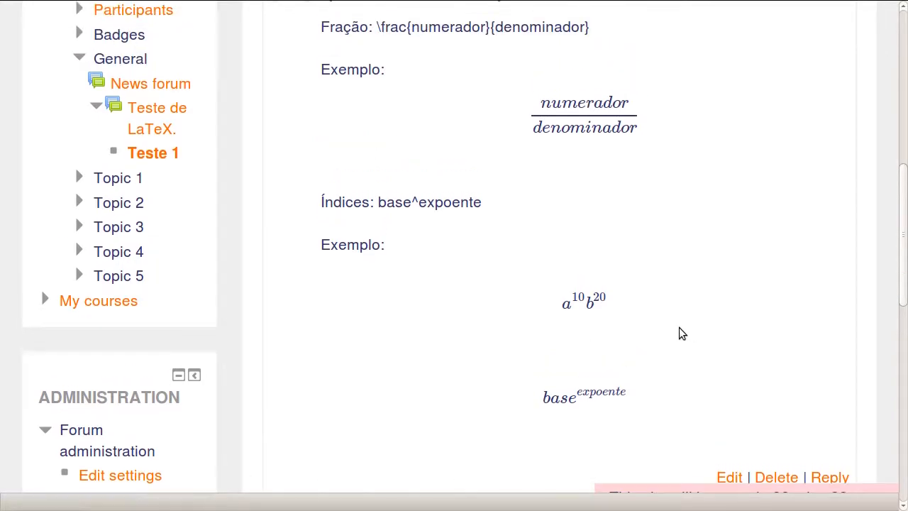
pyautogui.click(419, 203)
pyautogui.click(492, 205)
pyautogui.click(418, 203)
pyautogui.click(483, 204)
pyautogui.click(419, 203)
pyautogui.click(480, 203)
pyautogui.moveTo(420, 205); pyautogui.dragTo(428, 205)
pyautogui.click(462, 205)
pyautogui.moveTo(570, 300); pyautogui.dragTo(582, 298)
pyautogui.click(576, 300)
# Step: Open the post for editing and add the formula $$2^{x + 1} - 4 = 0$$ below the base-and-exponent formula
pyautogui.scroll(-3, 706, 374)
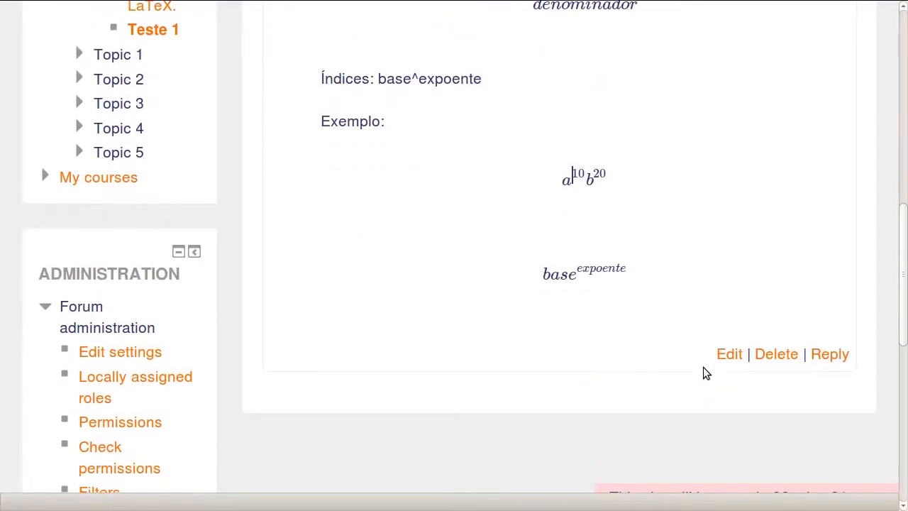
pyautogui.click(729, 354)
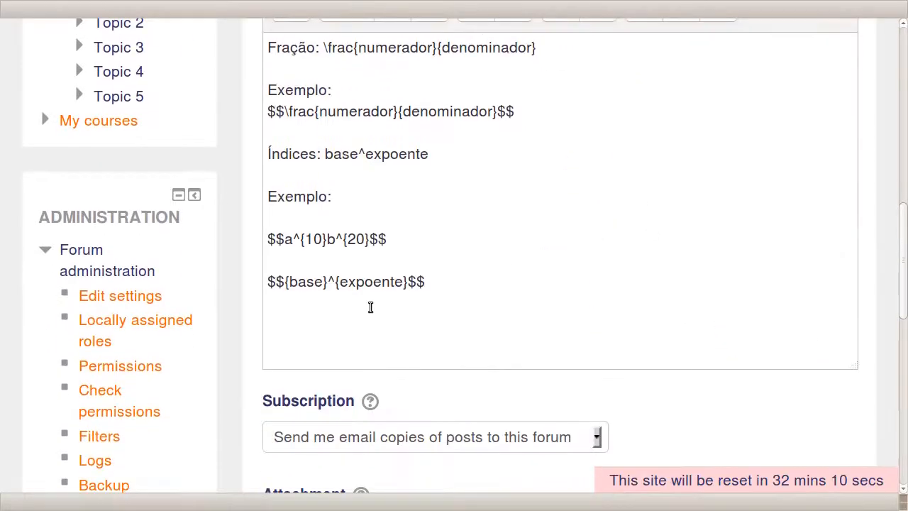
pyautogui.click(405, 329)
pyautogui.press('Return')
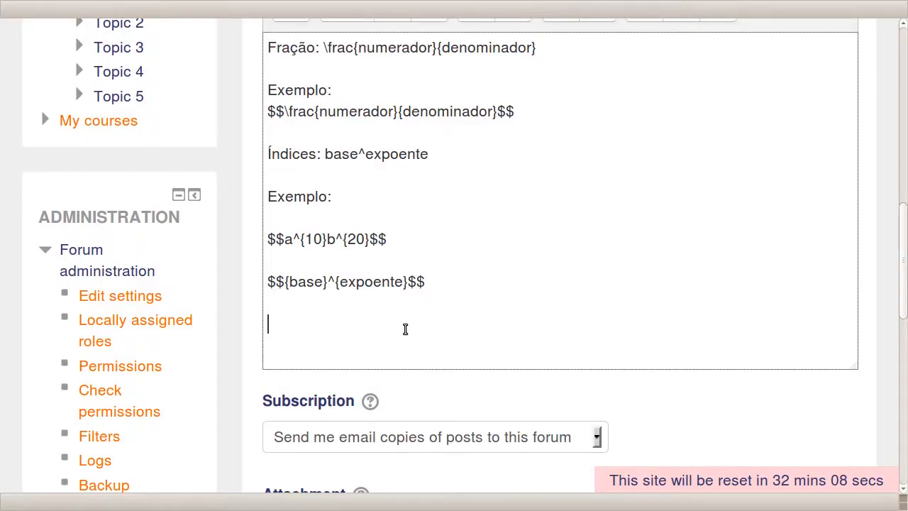
pyautogui.write('$$$$')
pyautogui.press('Left')
pyautogui.press('Left')
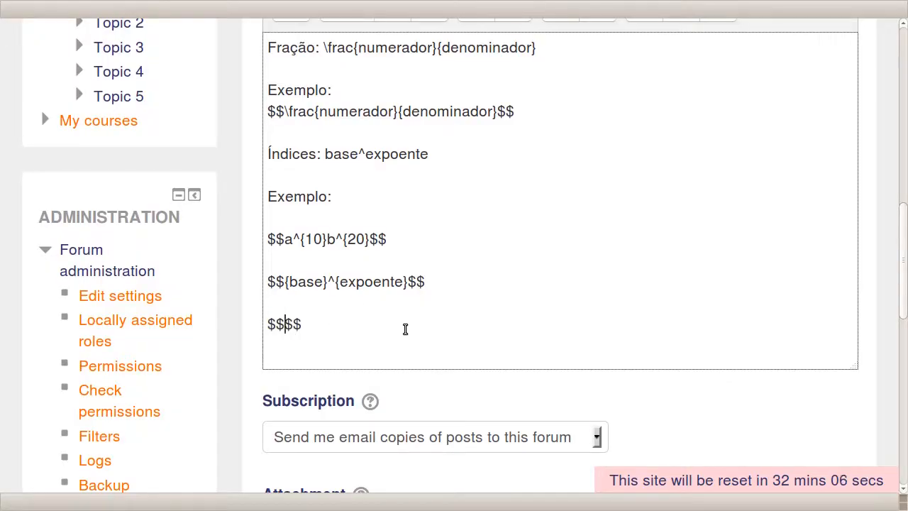
pyautogui.write('2^')
pyautogui.write('{x + ')
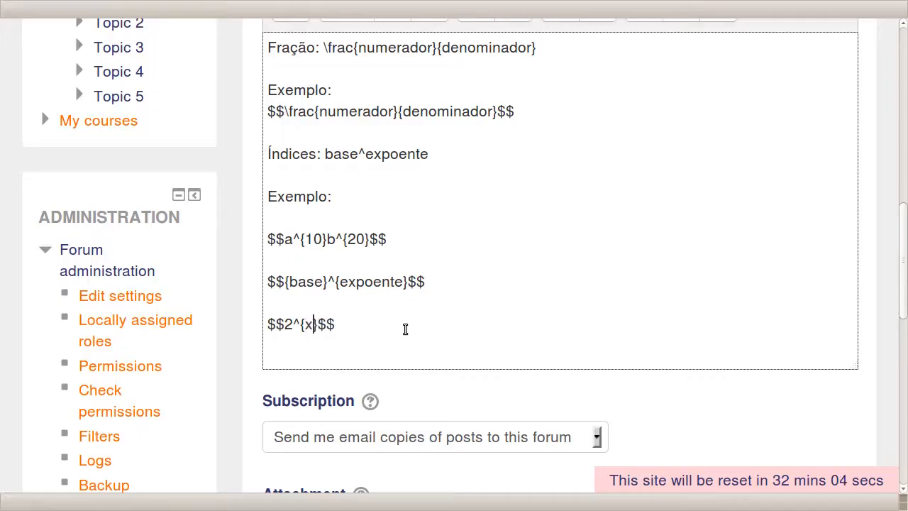
pyautogui.write('1} - ')
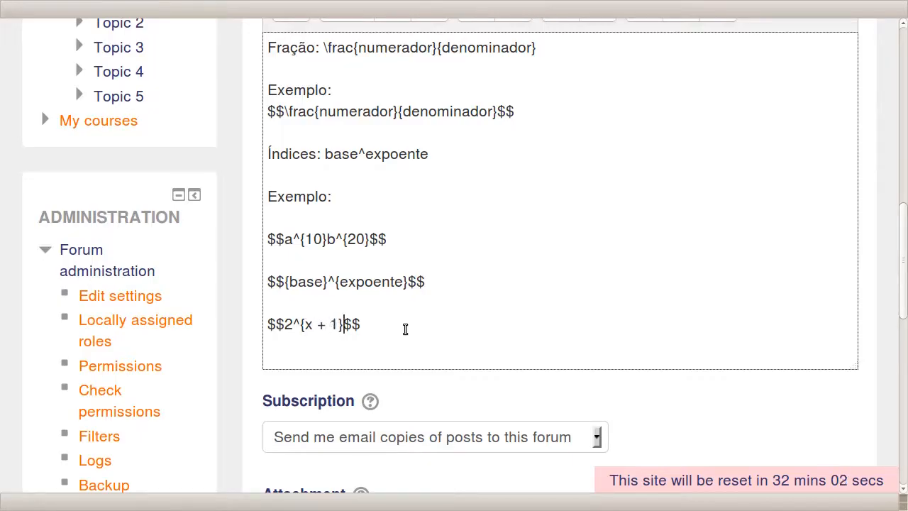
pyautogui.write('4 = ')
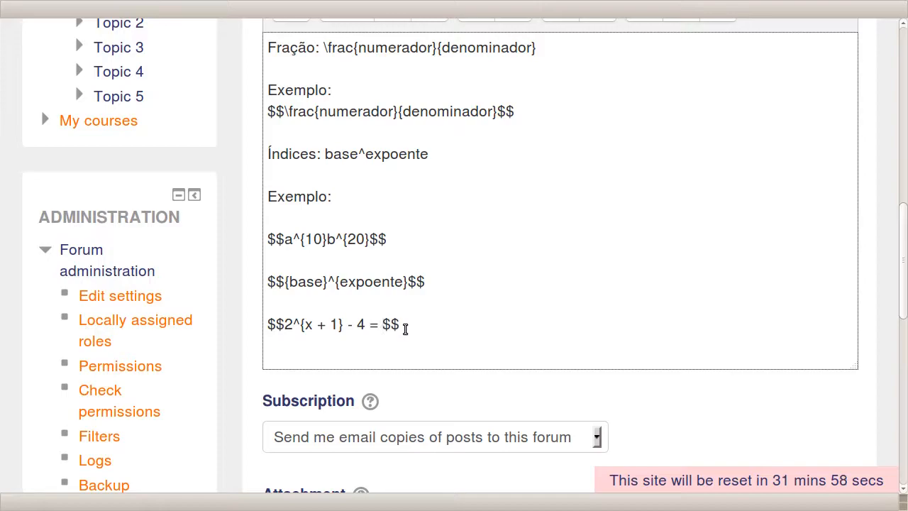
pyautogui.write('0')
pyautogui.click(304, 326)
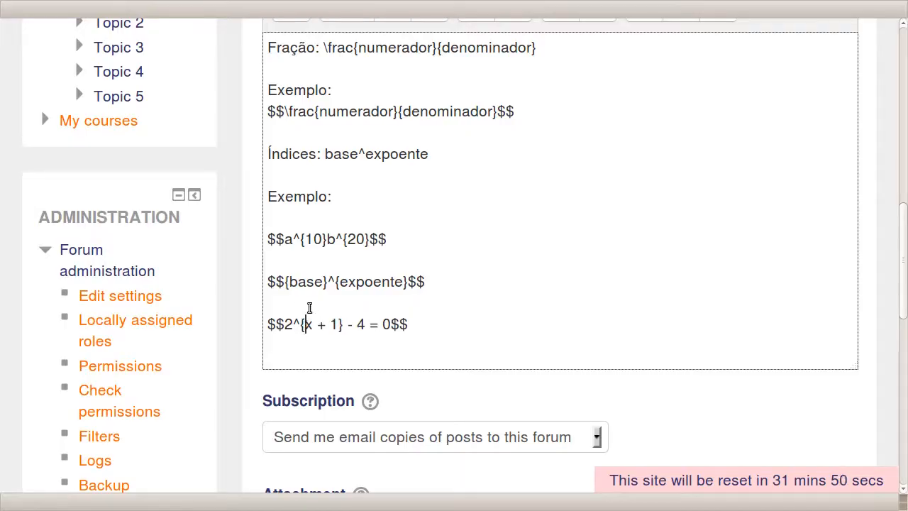
# Step: Duplicate the $$2^{x + 1} - 4 = 0$$ formula below itself, separated by a blank line
pyautogui.click(411, 355)
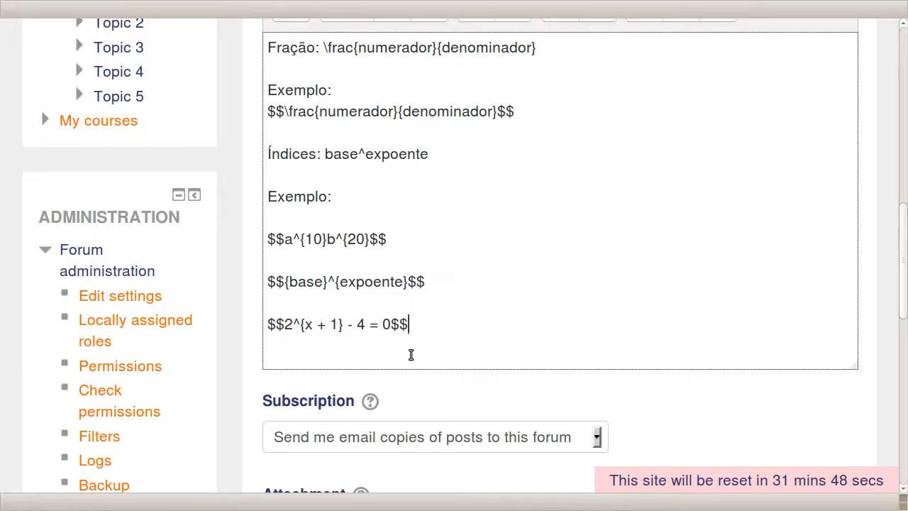
pyautogui.hotkey('shift', 'Home')
pyautogui.hotkey('ctrl', 'c')
pyautogui.press('End')
pyautogui.press('Return')
pyautogui.press('Return')
pyautogui.hotkey('ctrl', 'v')
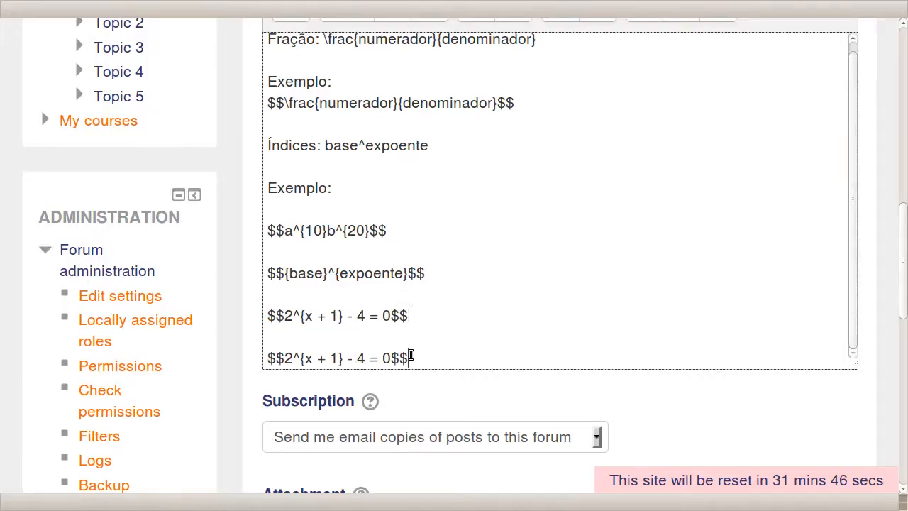
# Step: Remove the braces around the exponent in the duplicated formula so it reads $$2^x + 1 - 4 = 0$$
pyautogui.press('Left')
pyautogui.press('Left')
pyautogui.press('Left')
pyautogui.press('Left')
pyautogui.press('Left')
pyautogui.press('Left')
pyautogui.press('Left')
pyautogui.press('Left')
pyautogui.press('Left')
pyautogui.press('Left')
pyautogui.press('BackSpace')
pyautogui.press('Left')
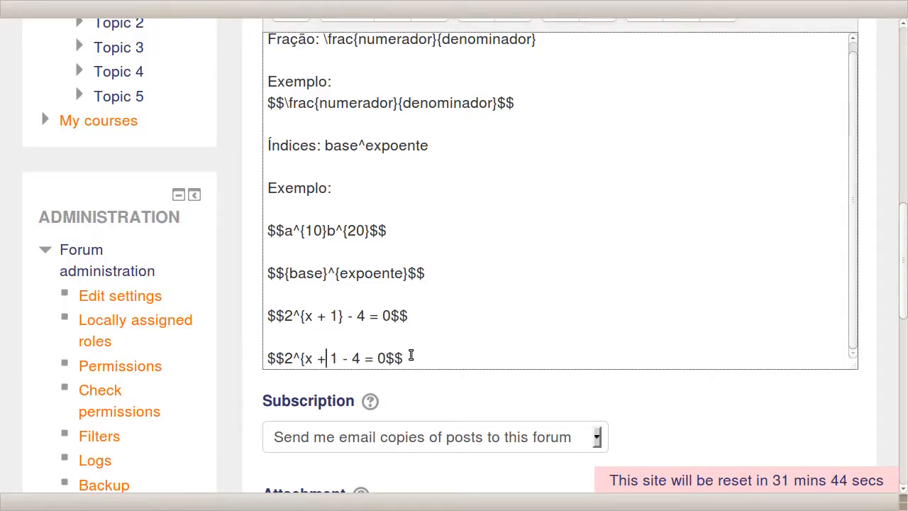
pyautogui.press('Left')
pyautogui.press('Left')
pyautogui.press('Left')
pyautogui.press('Left')
pyautogui.press('Left')
pyautogui.press('Delete')
pyautogui.press('End')
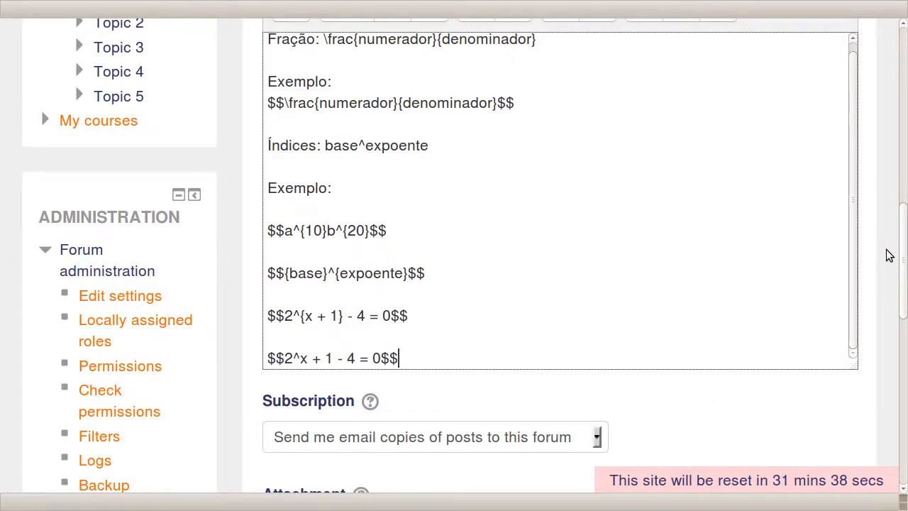
# Step: Save the post with the two new equations, then reopen it for editing
pyautogui.scroll(-7, 888, 255)
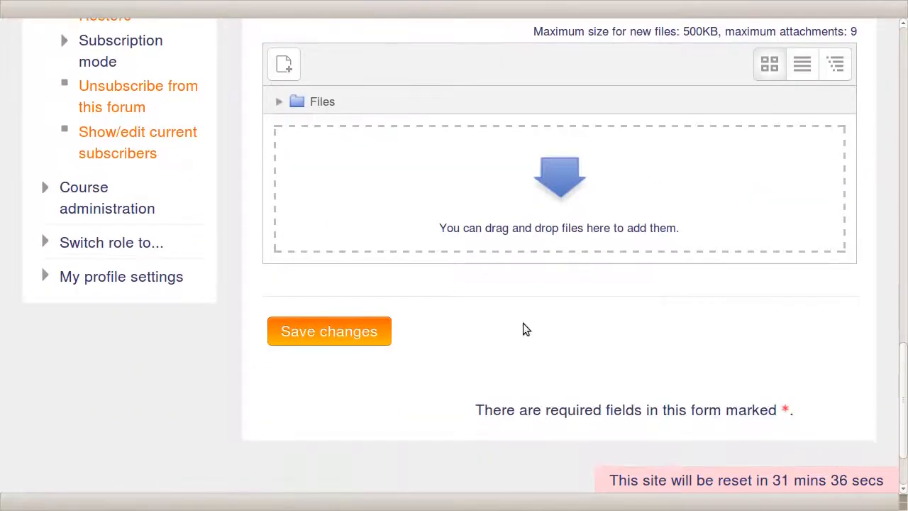
pyautogui.click(340, 337)
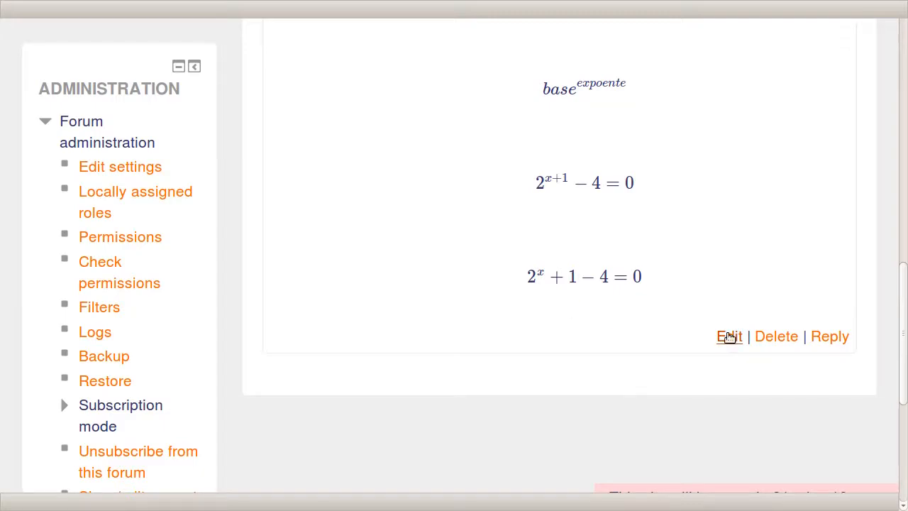
pyautogui.click(729, 335)
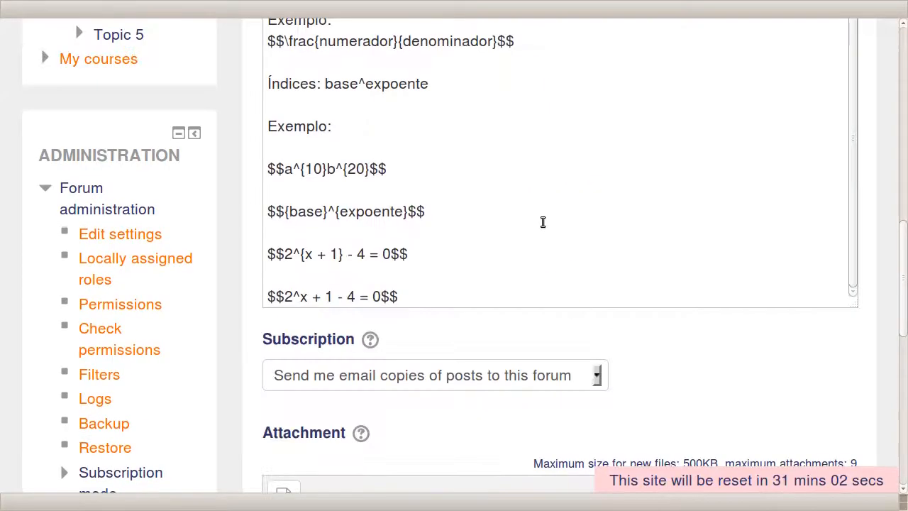
# Step: Start a new paragraph after the $$2^x + 1 - 4 = 0$$ formula at the end of the message
pyautogui.scroll(1, 461, 245)
pyautogui.scroll(-1, 432, 256)
pyautogui.click(435, 234)
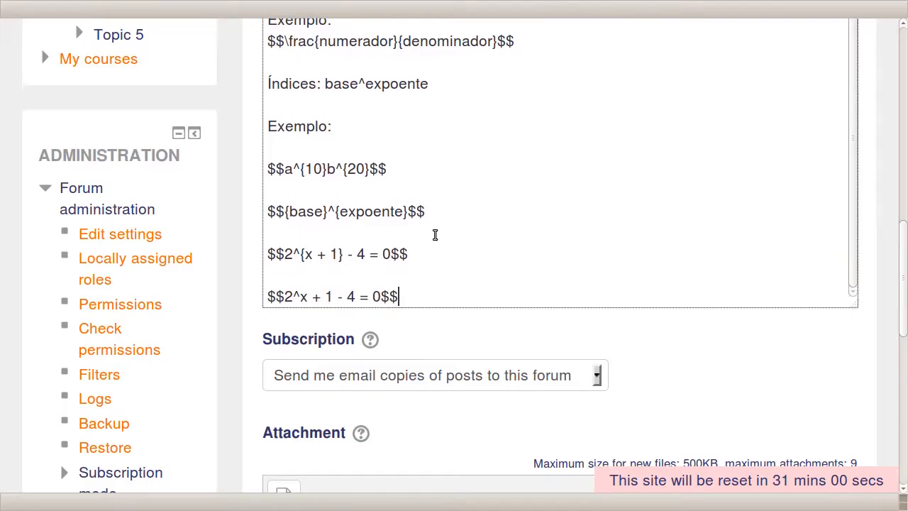
pyautogui.scroll(-2, 539, 253)
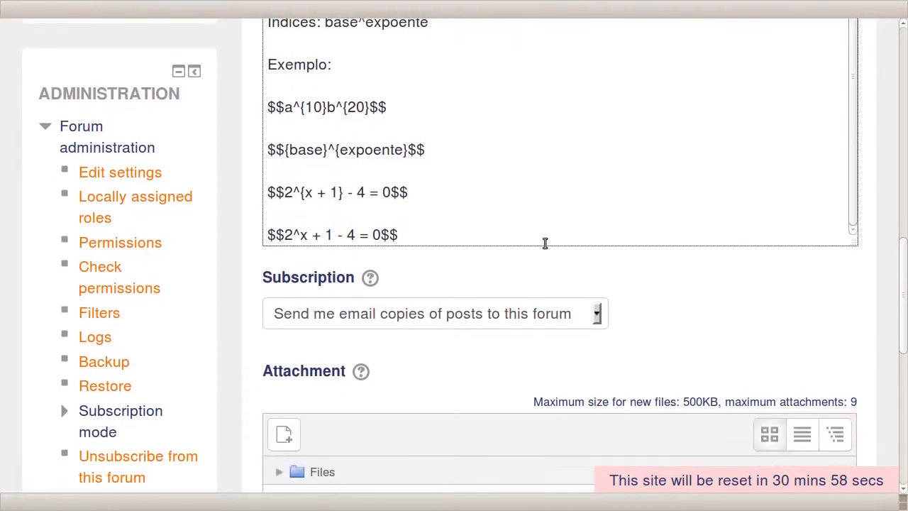
pyautogui.press('Return')
pyautogui.press('Return')
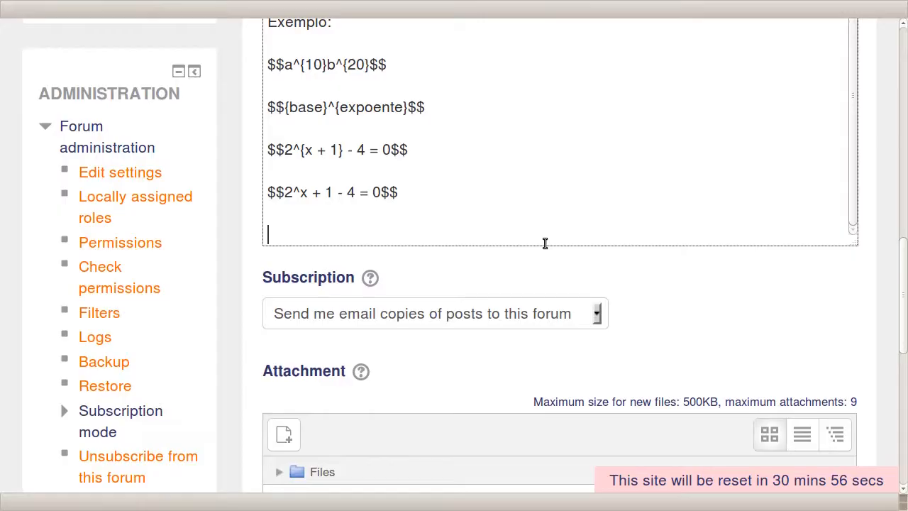
# Step: Copy the line "Índices: base^expoente" into the new paragraph at the end of the message
pyautogui.scroll(1, 547, 235)
pyautogui.scroll(-2, 906, 291)
pyautogui.scroll(2, 906, 290)
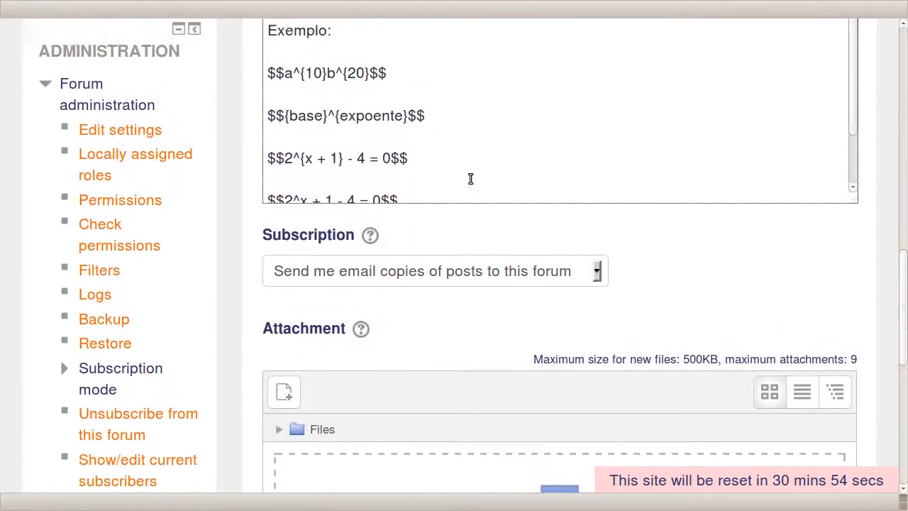
pyautogui.scroll(2, 471, 179)
pyautogui.scroll(-1, 451, 184)
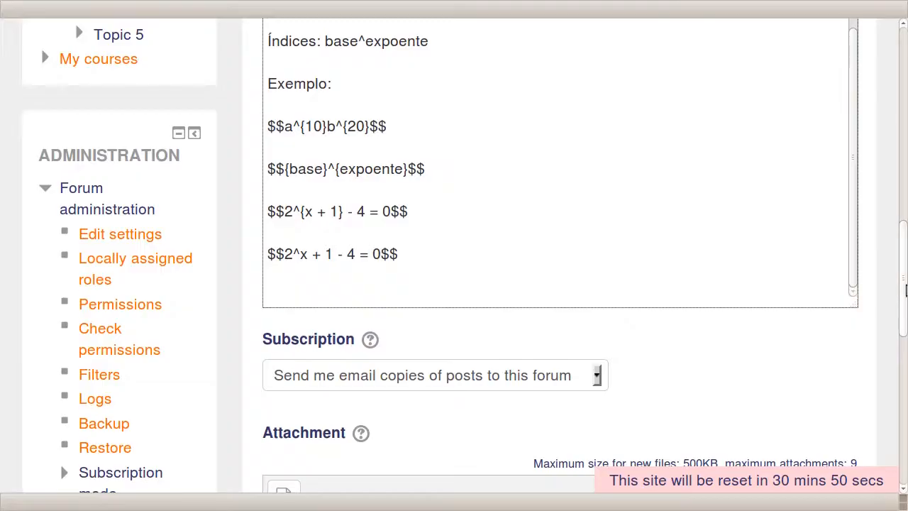
pyautogui.scroll(1, 906, 290)
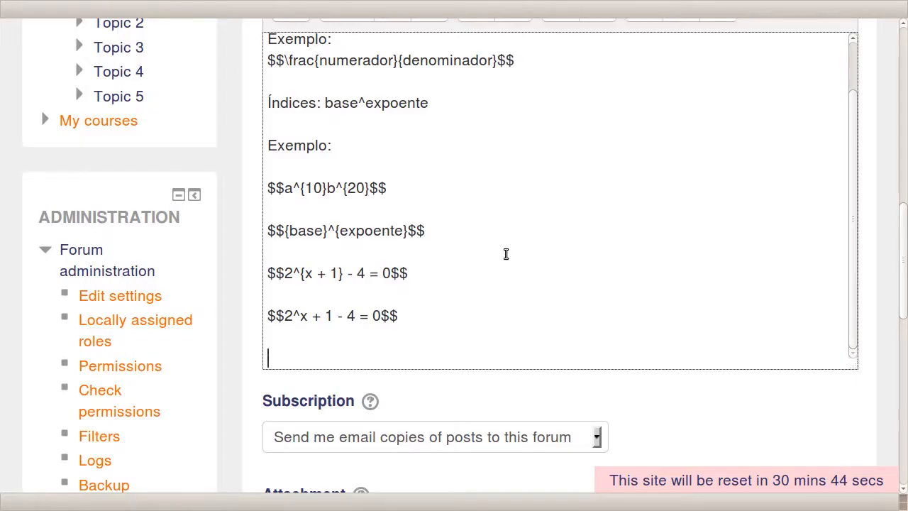
pyautogui.doubleClick(390, 104)
pyautogui.tripleClick(390, 103)
pyautogui.hotkey('ctrl', 'c')
pyautogui.click(334, 359)
pyautogui.hotkey('ctrl', 'v')
# Step: Replace the caret with an underscore in the copied line so it reads "Índices: base_expoente"
pyautogui.click(367, 357)
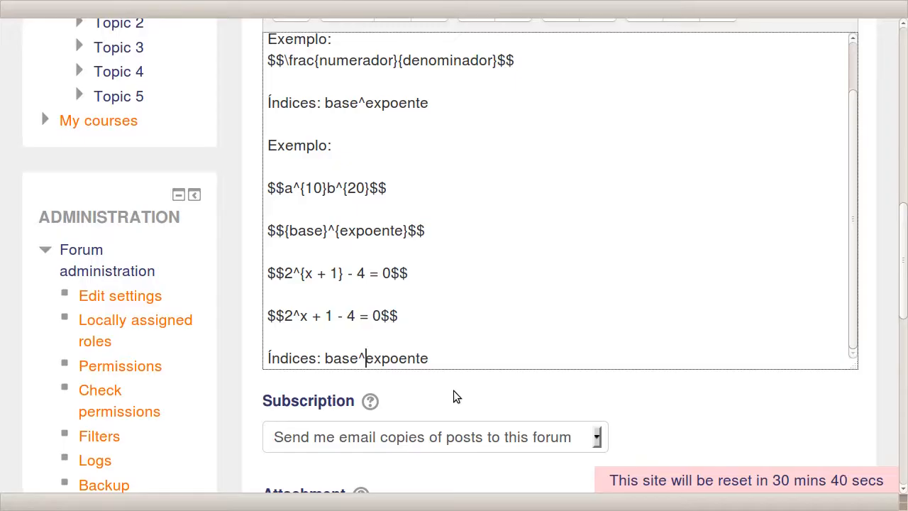
pyautogui.press('BackSpace')
pyautogui.write('_')
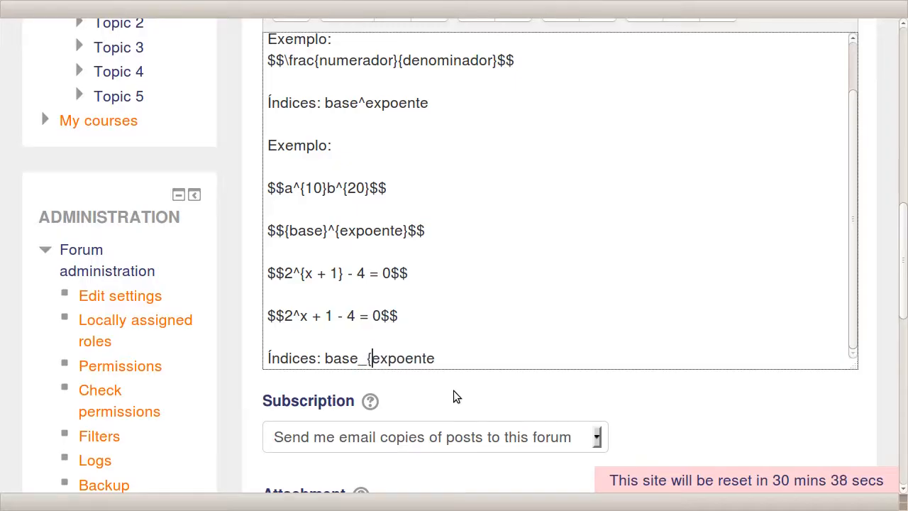
pyautogui.hotkey('shift', 'End')
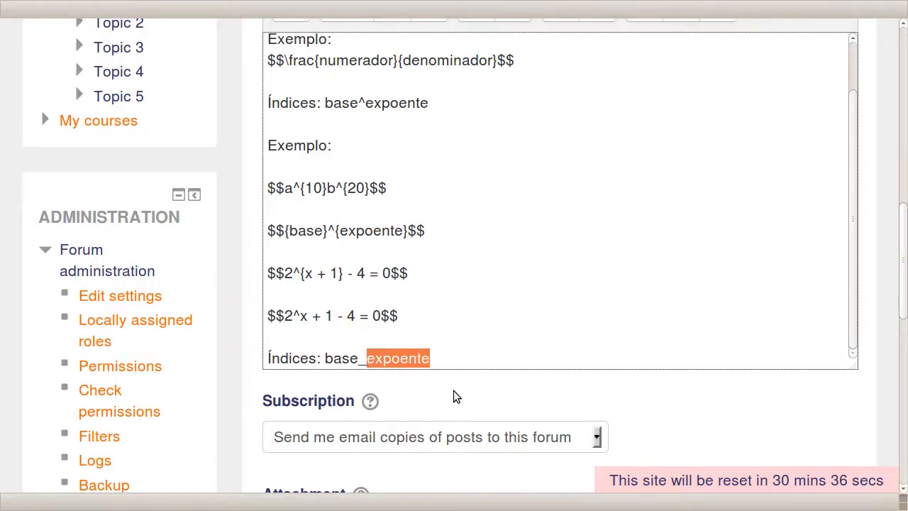
pyautogui.scroll(-2, 381, 313)
pyautogui.click(361, 298)
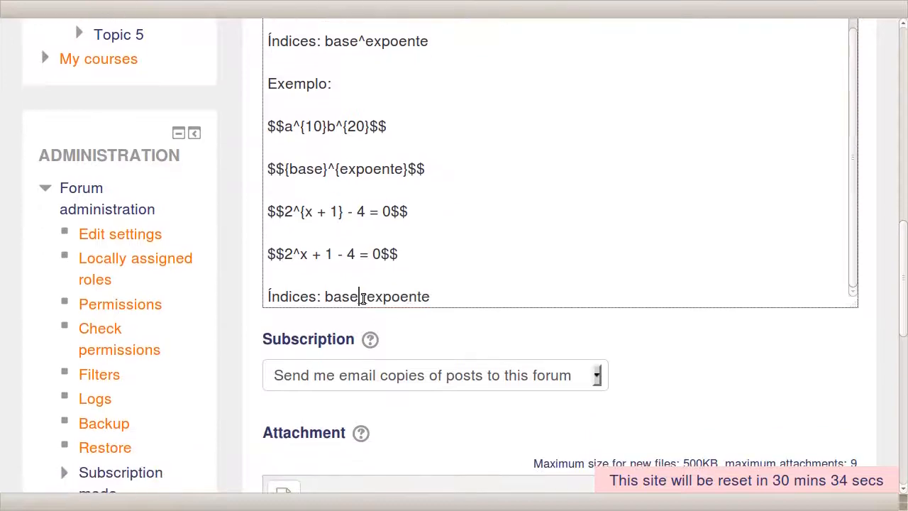
pyautogui.press('Right')
pyautogui.write('{')
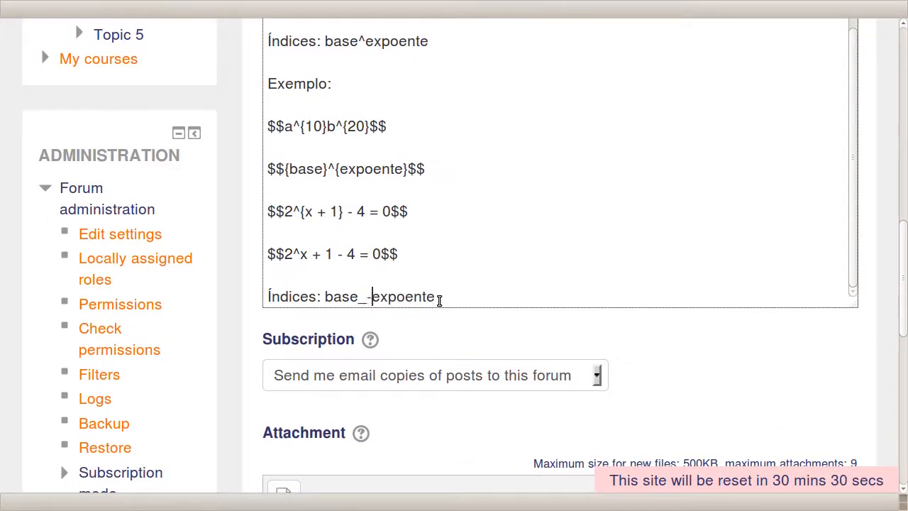
pyautogui.press('BackSpace')
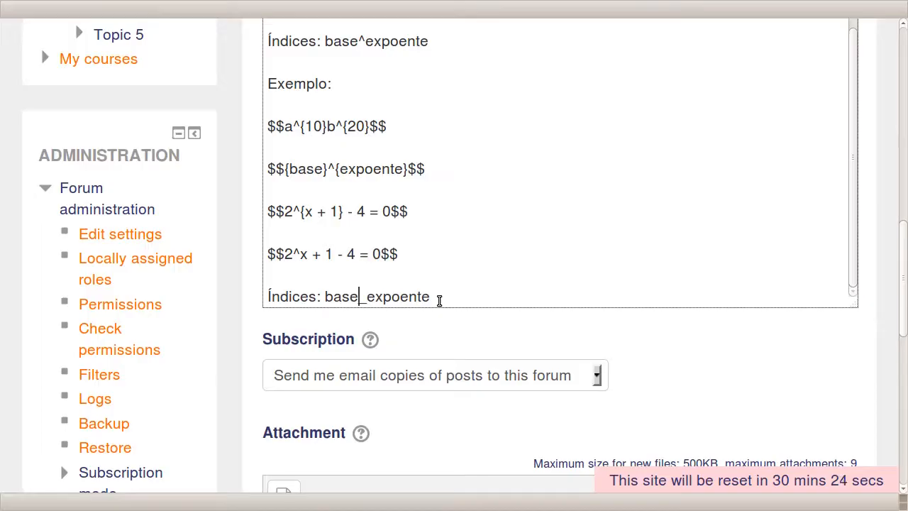
# Step: Replace "expoente" with "indice" in the last line so it reads "Índices: base_indice"
pyautogui.press('Right')
pyautogui.press('Right')
pyautogui.press('Left')
pyautogui.hotkey('shift', 'End')
pyautogui.write('indc')
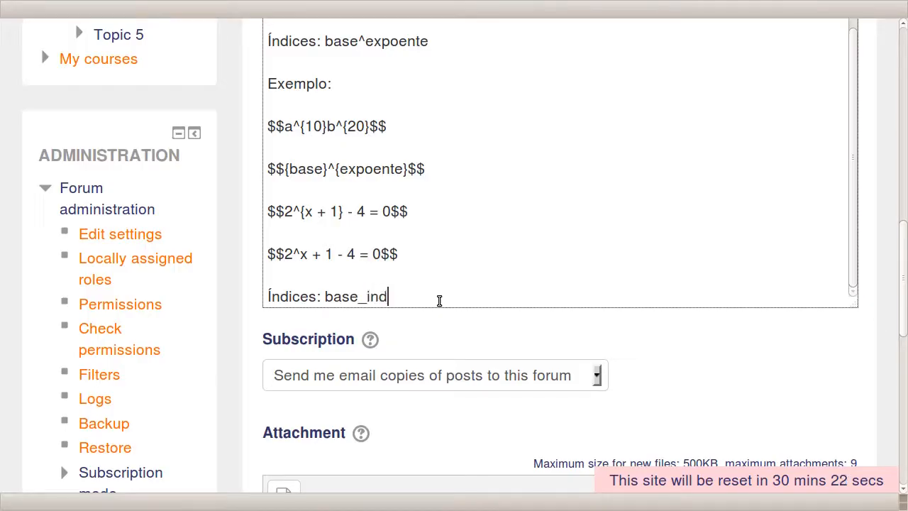
pyautogui.press('BackSpace')
pyautogui.write('ice')
# Step: Add the subscript example $$a_1,a_2,a_3$$ as a new paragraph below the "Índices: base_indice" line
pyautogui.press('Return')
pyautogui.press('Return')
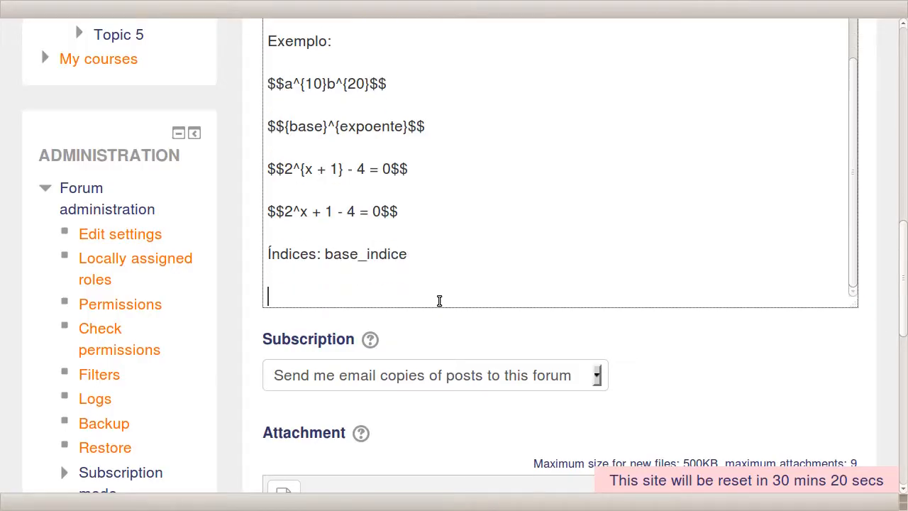
pyautogui.write('$$$$')
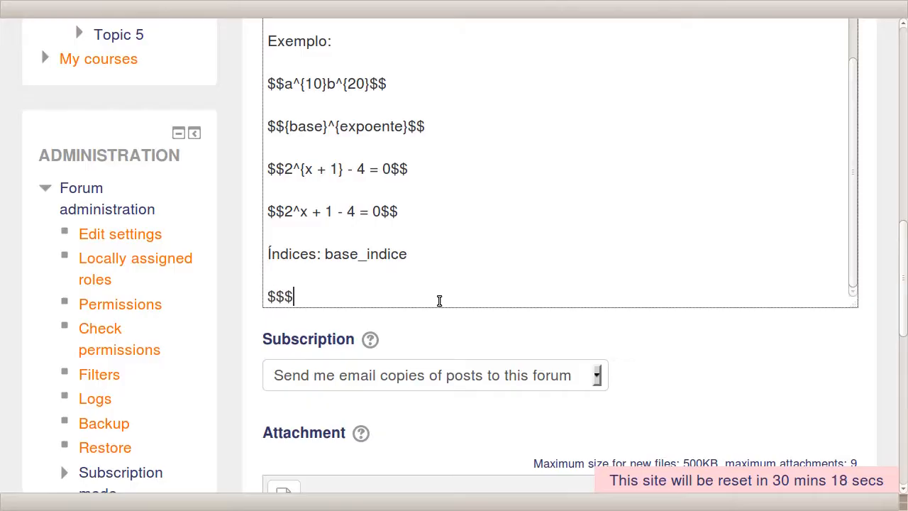
pyautogui.press('Left')
pyautogui.press('Left')
pyautogui.write('a_1')
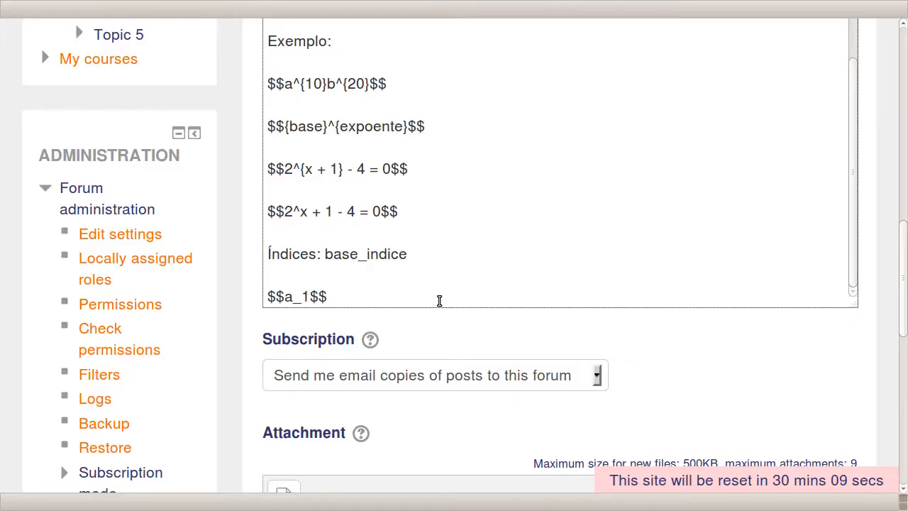
pyautogui.write(',')
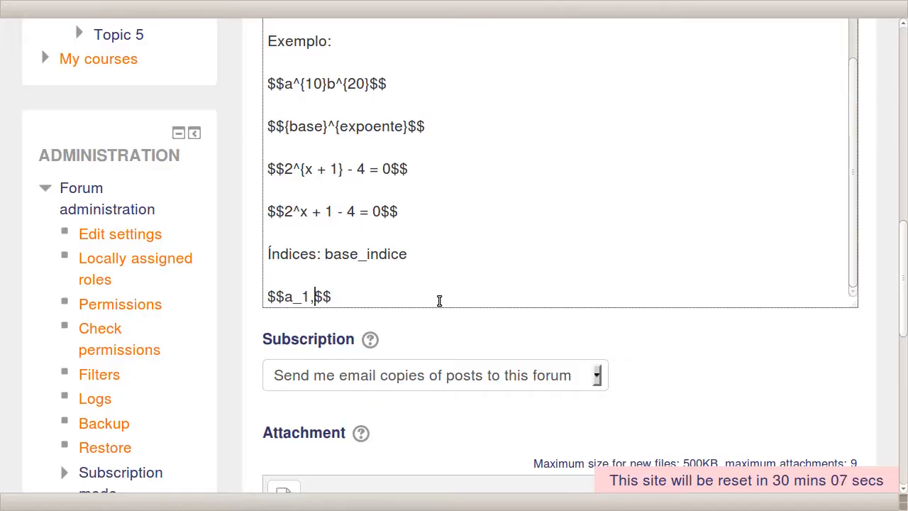
pyautogui.write('a_2')
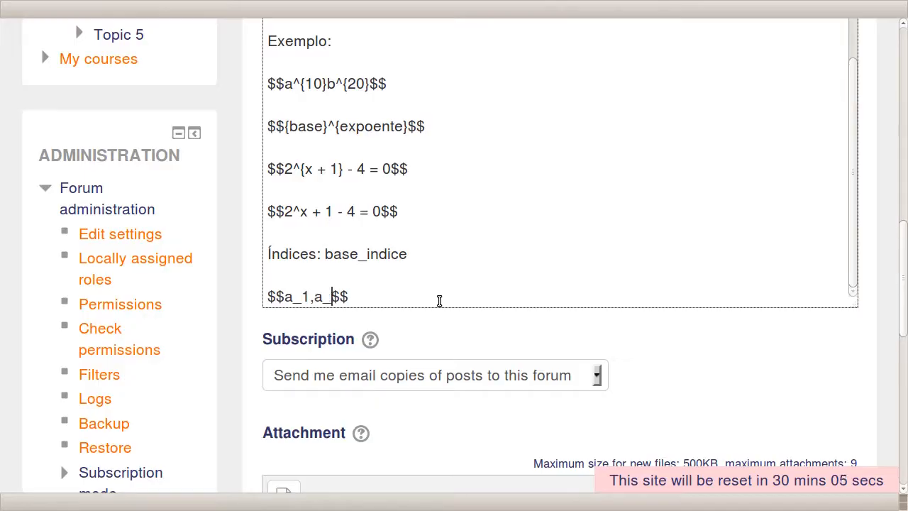
pyautogui.write(',a_4')
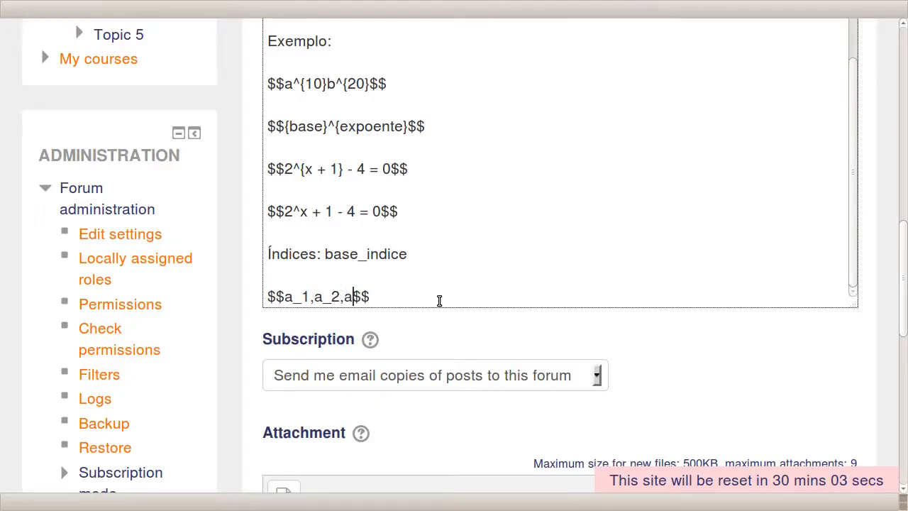
pyautogui.press('Right')
pyautogui.press('Right')
pyautogui.press('BackSpace')
pyautogui.write('3')
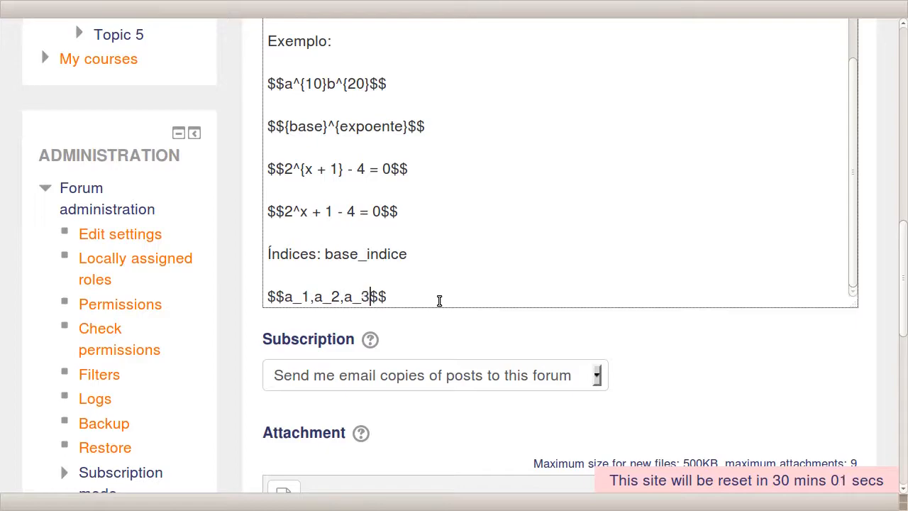
# Step: Insert a space after each comma in the last formula so it reads $$a_1, a_2, a_3$$
pyautogui.press('Left')
pyautogui.press('Left')
pyautogui.press('Left')
pyautogui.press('Left')
pyautogui.press('Left')
pyautogui.press('Left')
pyautogui.press('Left')
pyautogui.press('Left')
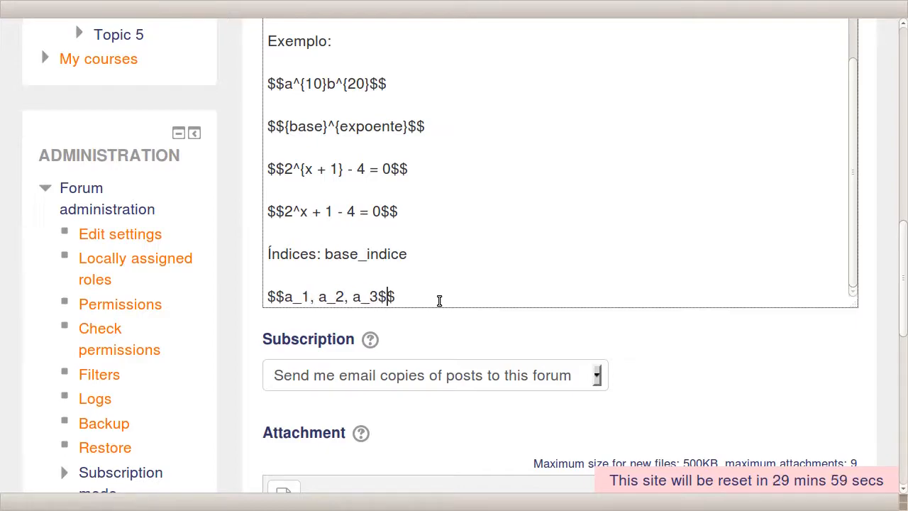
# Step: Extend the last formula with a comma and an ellipsis after a_3 so it reads $$a_1, a_2, a_3, ... $$
pyautogui.press('Right')
pyautogui.press('Right')
pyautogui.press('Right')
pyautogui.press('Right')
pyautogui.press('Left')
pyautogui.press('Left')
pyautogui.press('Left')
pyautogui.press('Left')
pyautogui.press('Right')
pyautogui.press('Right')
pyautogui.press('End')
pyautogui.write(',')
pyautogui.write('...')
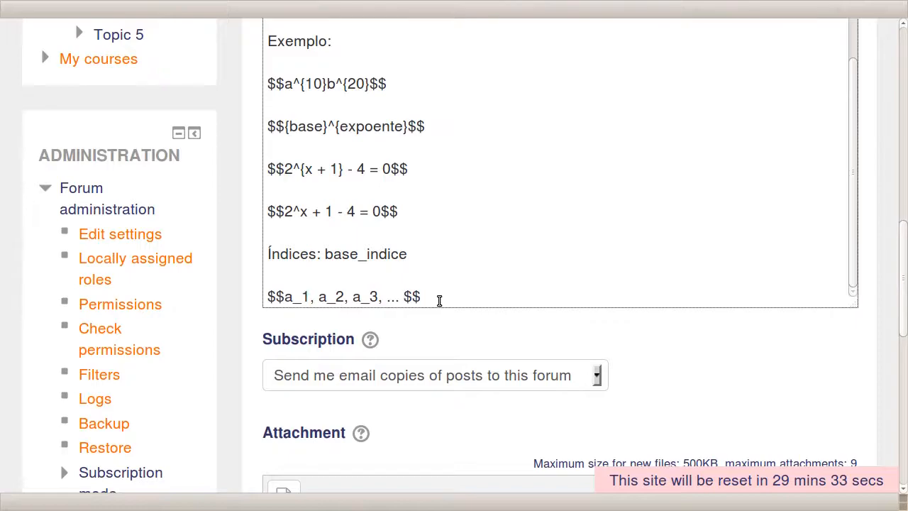
# Step: Replace the typed dots with \ldots and append a_n so the formula reads $$a_1, a_2, a_3, \ldots, a_n$$
pyautogui.press('BackSpace')
pyautogui.press('BackSpace')
pyautogui.press('BackSpace')
pyautogui.press('BackSpace')
pyautogui.scroll(-1, 439, 300)
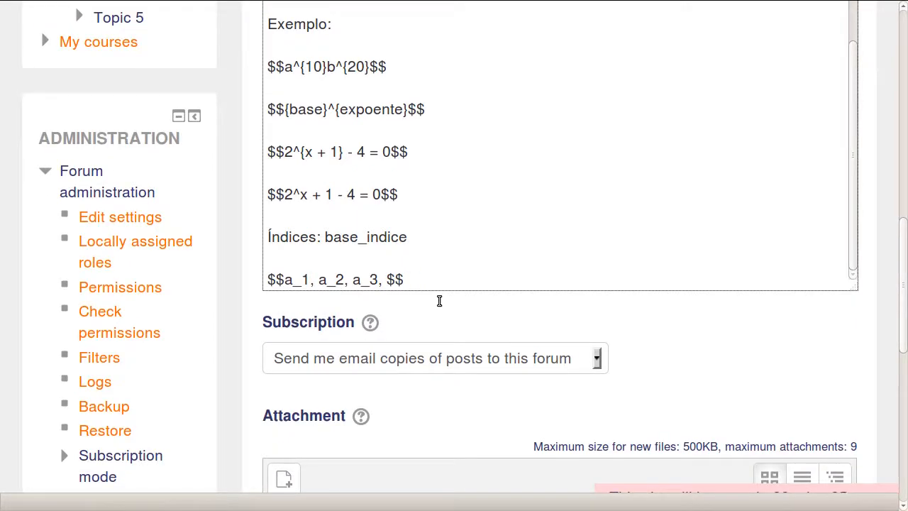
pyautogui.write('\\ldots')
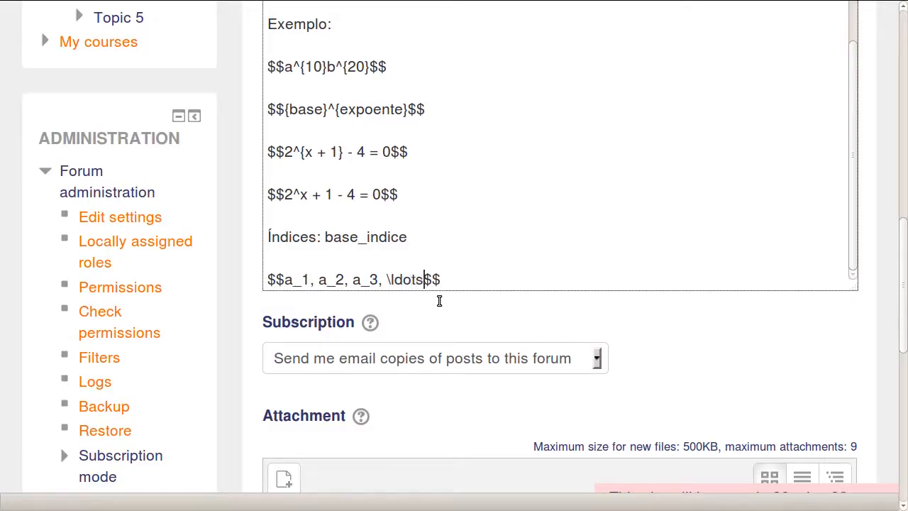
pyautogui.write(',')
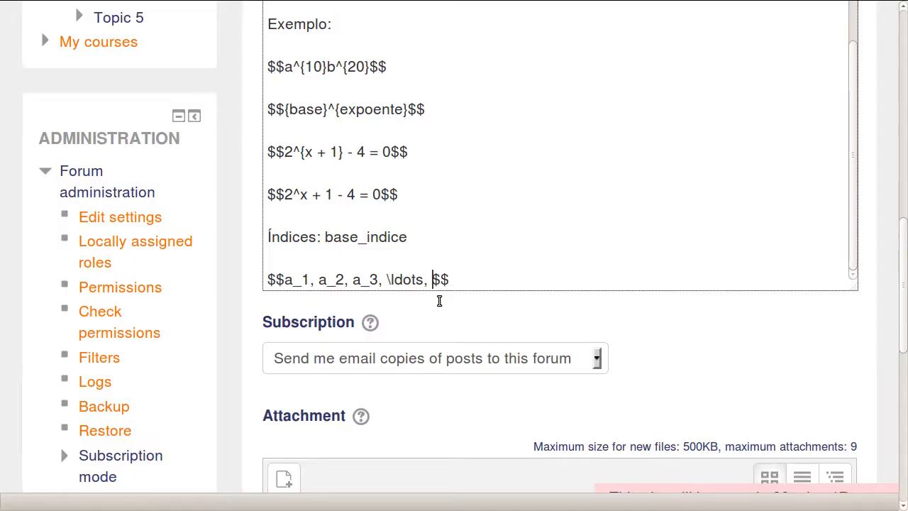
pyautogui.write('a_n')
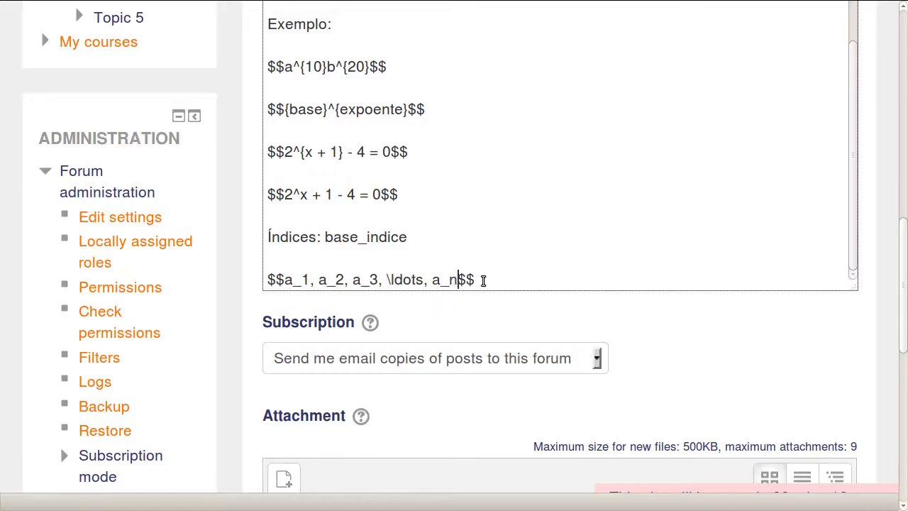
# Step: Save the changes to the forum post
pyautogui.click(487, 282)
pyautogui.scroll(-3, 341, 187)
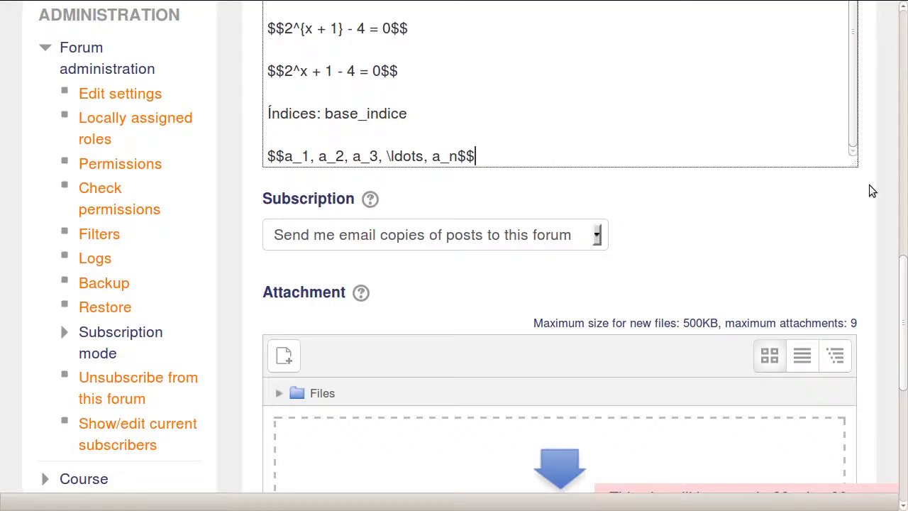
pyautogui.scroll(-5, 905, 207)
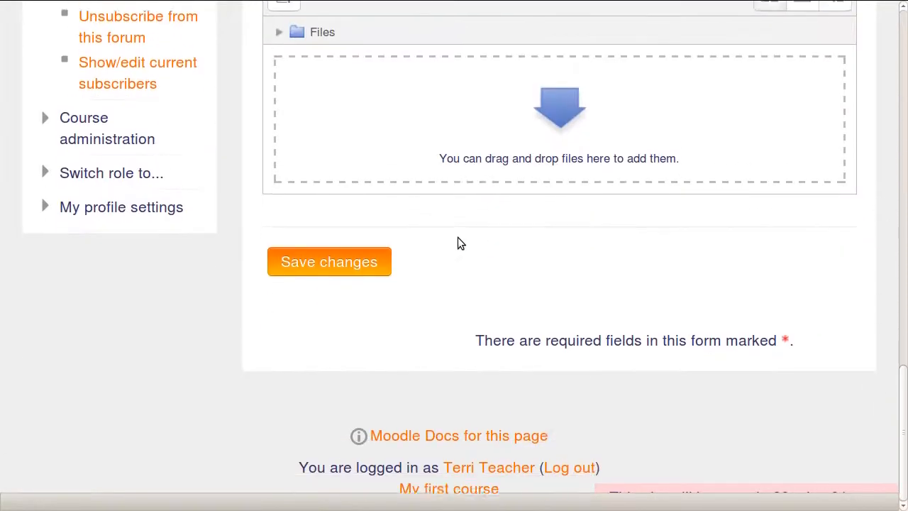
pyautogui.click(361, 259)
# Step: Examine the spacing between the terms of the rendered subscript sequence at the end of the post
pyautogui.scroll(-3, 675, 220)
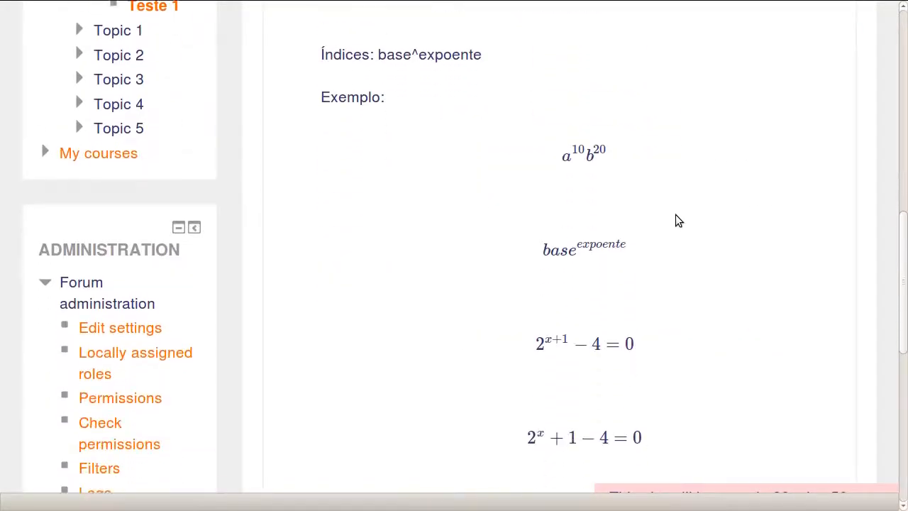
pyautogui.scroll(-3, 675, 220)
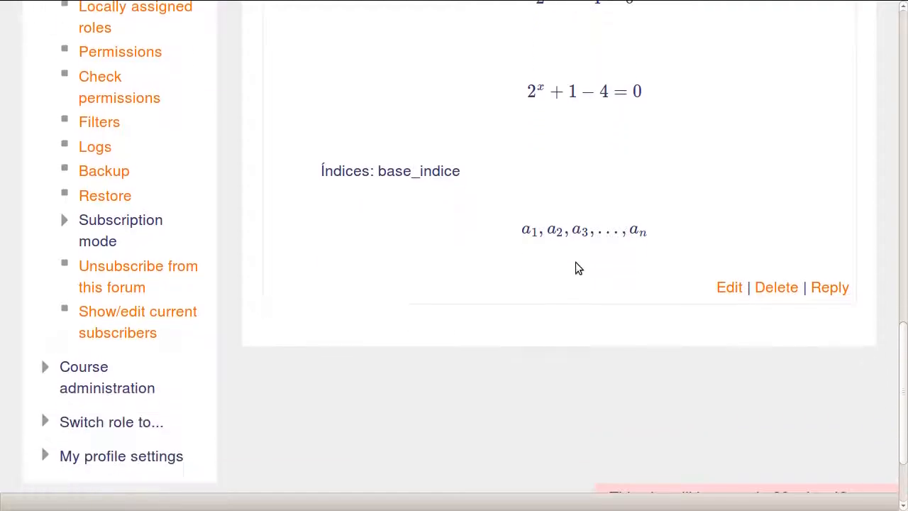
pyautogui.moveTo(601, 234); pyautogui.dragTo(615, 239)
pyautogui.click(615, 249)
pyautogui.click(604, 231)
pyautogui.doubleClick(608, 233)
pyautogui.click(633, 248)
pyautogui.click(641, 239)
# Step: Reopen the post for editing and insert the spacing command \, after "a_1," in the last formula
pyautogui.click(731, 288)
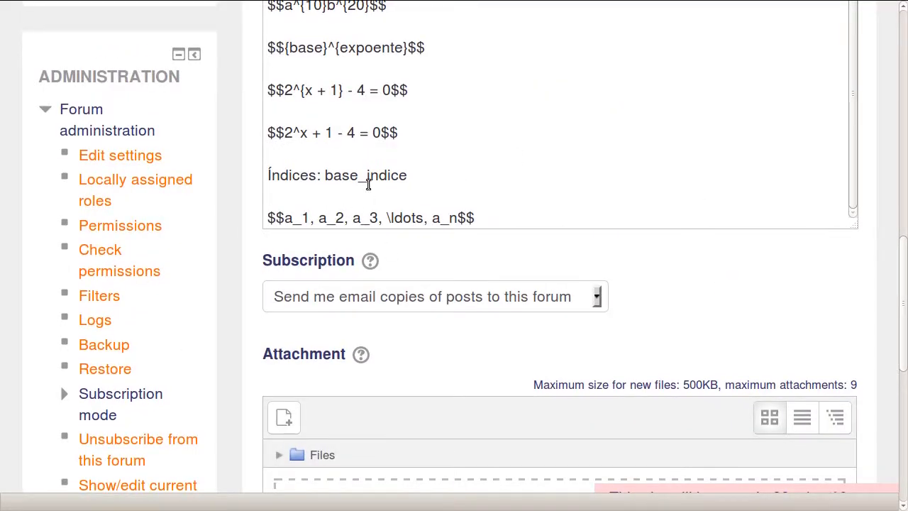
pyautogui.click(315, 215)
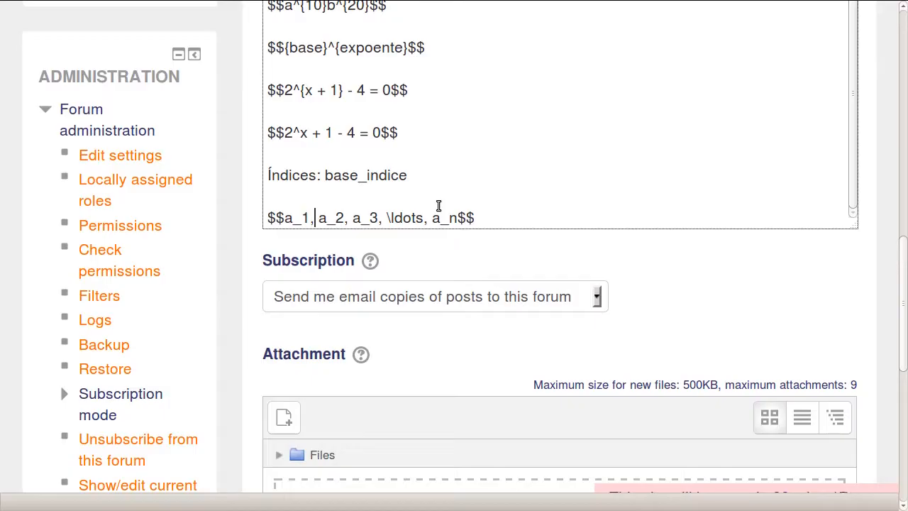
pyautogui.write('\\,')
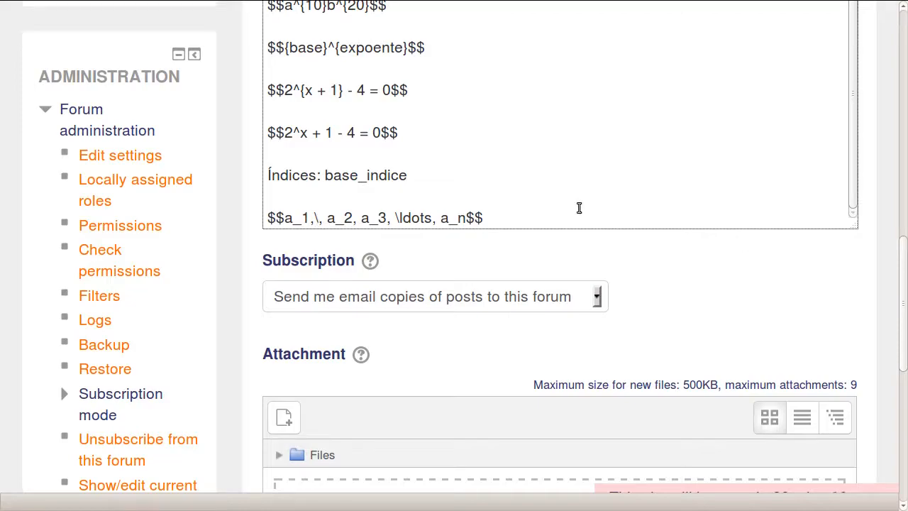
pyautogui.press('BackSpace')
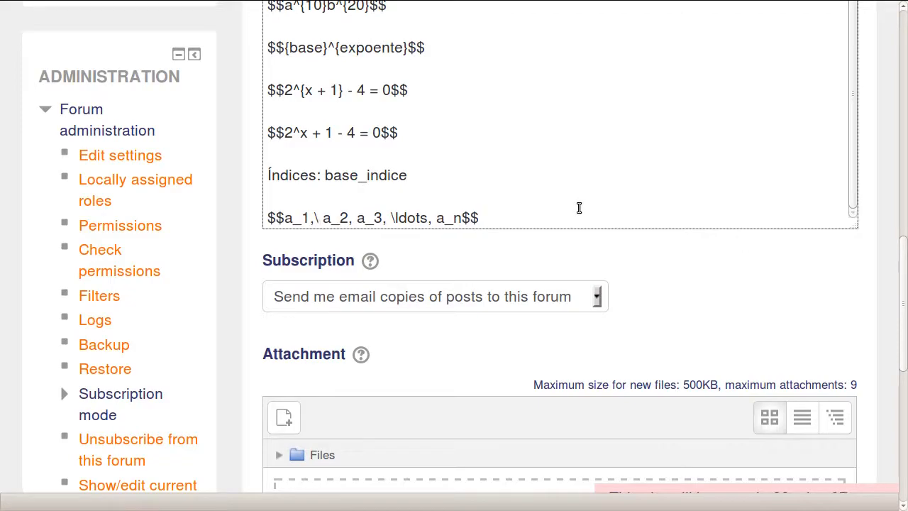
pyautogui.press('BackSpace')
pyautogui.write(';')
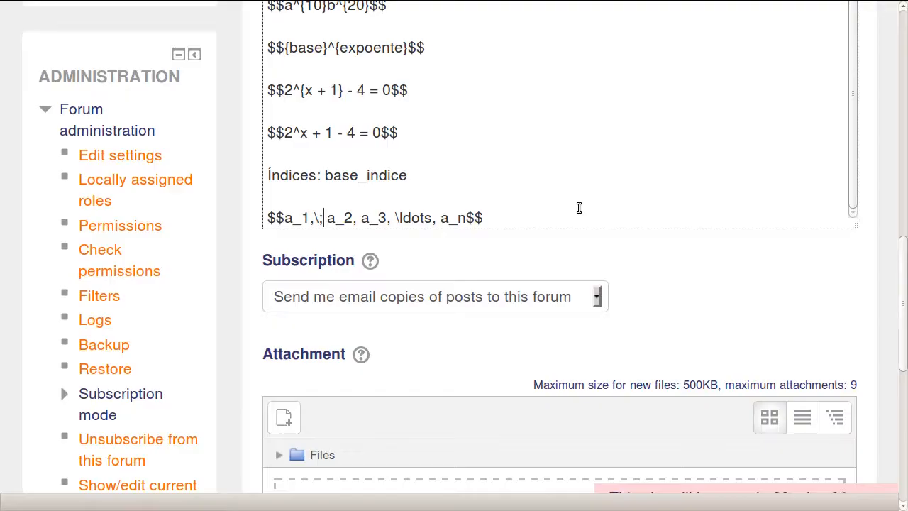
pyautogui.press('BackSpace')
pyautogui.write(',')
# Step: Insert \, after the remaining commas so the last formula reads $$a_1,\, a_2,\, a_3,\, \ldots,\, a_n$$
pyautogui.press('Right')
pyautogui.press('Right')
pyautogui.press('Right')
pyautogui.press('Right')
pyautogui.press('Return')
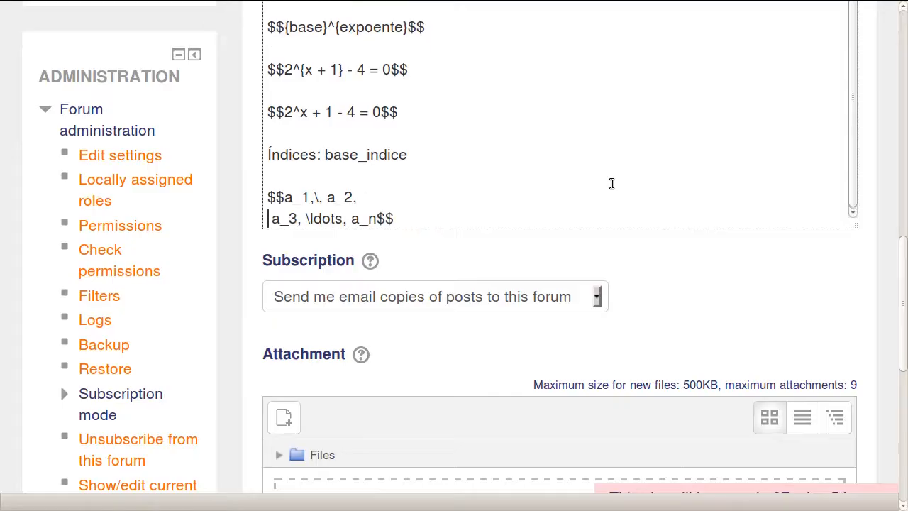
pyautogui.press('BackSpace')
pyautogui.write('\\, a_3, \\ldots, a_n$$')
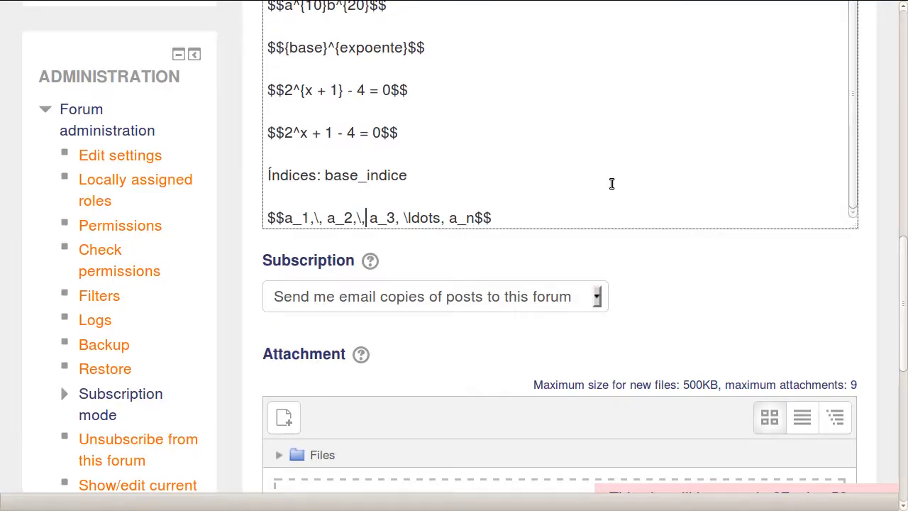
pyautogui.press('Right')
pyautogui.press('Right')
pyautogui.press('Right')
pyautogui.write('\\,')
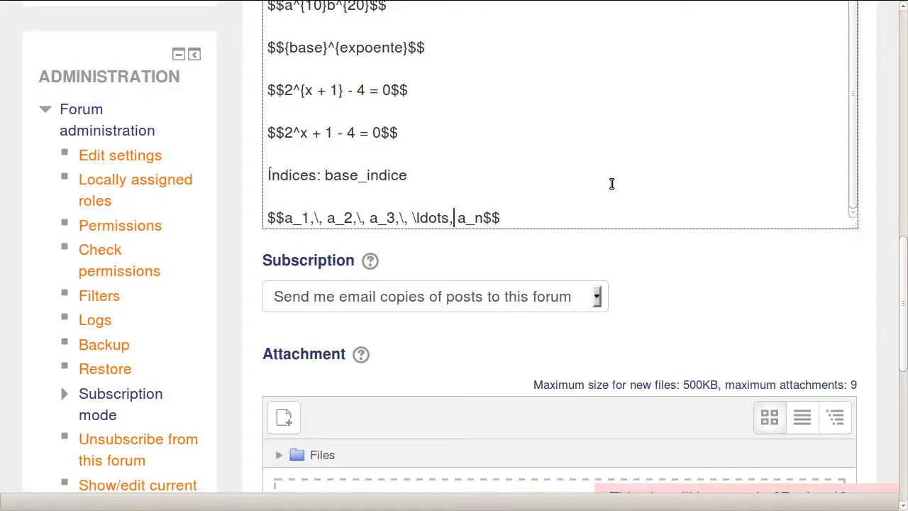
pyautogui.write('\\,')
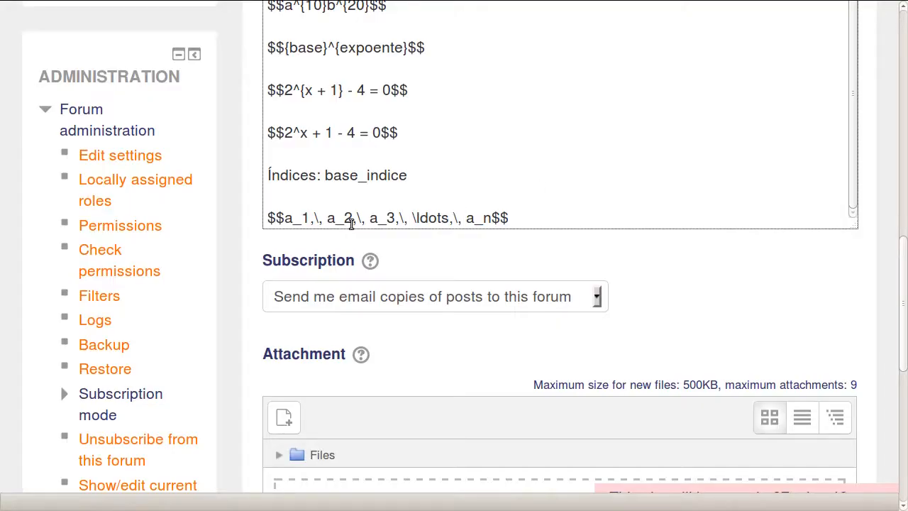
# Step: Copy the last formula into a new paragraph at the end of the message
pyautogui.click(316, 218)
pyautogui.moveTo(314, 219); pyautogui.dragTo(328, 220)
pyautogui.click(328, 220)
pyautogui.click(610, 217)
pyautogui.hotkey('shift', 'Home')
pyautogui.hotkey('ctrl', 'c')
pyautogui.press('End')
pyautogui.press('Return')
pyautogui.press('Return')
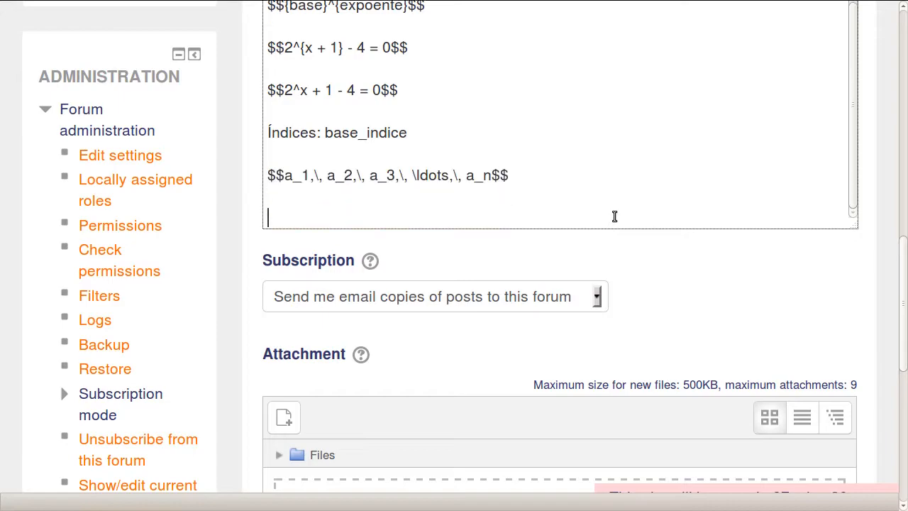
pyautogui.hotkey('ctrl', 'v')
# Step: Remove every \, spacing command from the copied formula so it reads $$a_1, a_2, a_3, \ldots, a_n$$
pyautogui.press('Home')
pyautogui.press('Right')
pyautogui.press('Right')
pyautogui.press('Right')
pyautogui.press('Right')
pyautogui.press('Right')
pyautogui.press('Right')
pyautogui.press('Right')
pyautogui.press('Right')
pyautogui.press('Right')
pyautogui.press('Right')
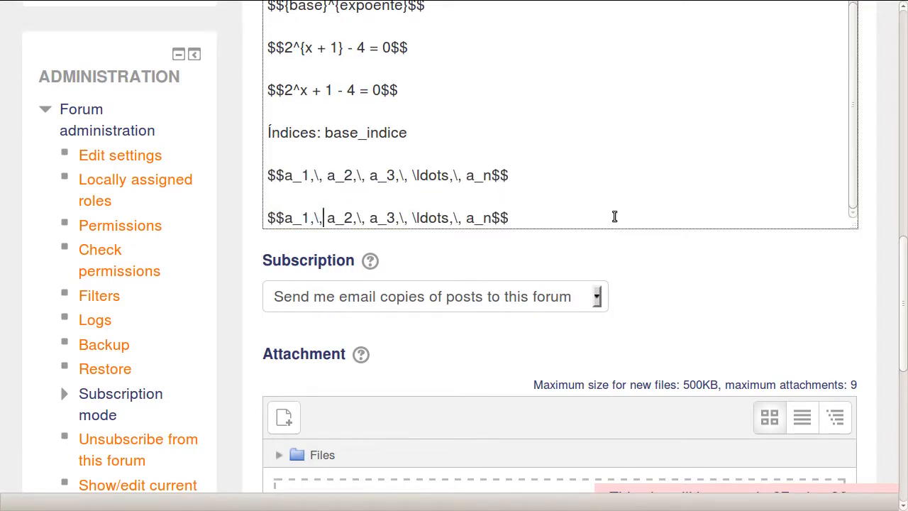
pyautogui.press('BackSpace')
pyautogui.press('BackSpace')
pyautogui.press('BackSpace')
pyautogui.press('BackSpace')
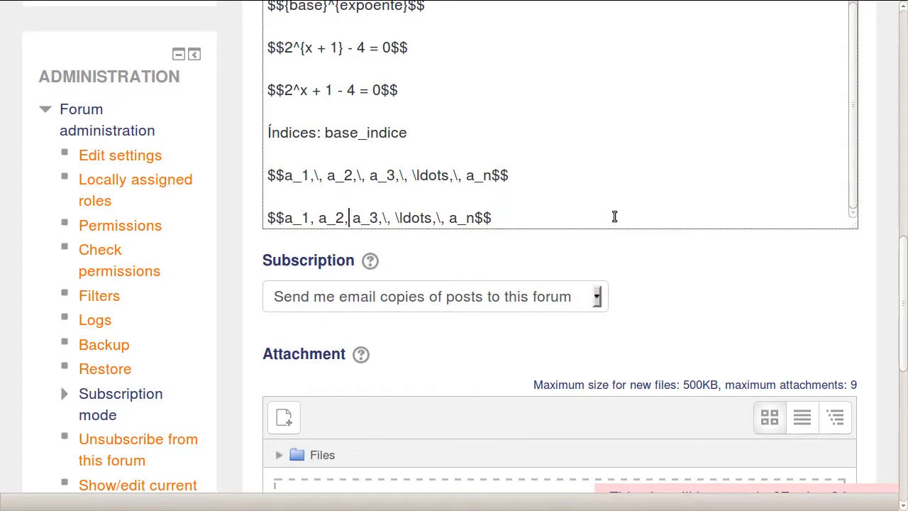
pyautogui.press('Right')
pyautogui.press('BackSpace')
pyautogui.press('BackSpace')
pyautogui.press('Right')
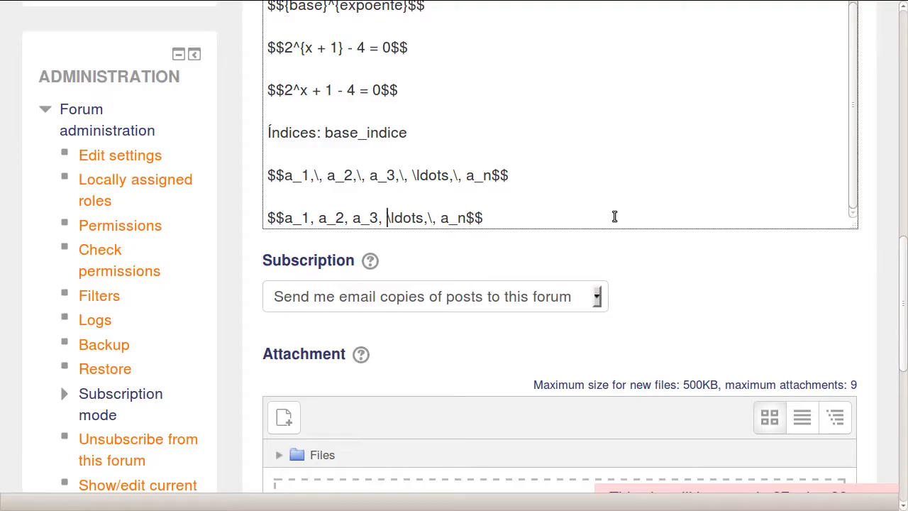
pyautogui.press('Right')
pyautogui.press('BackSpace')
pyautogui.press('BackSpace')
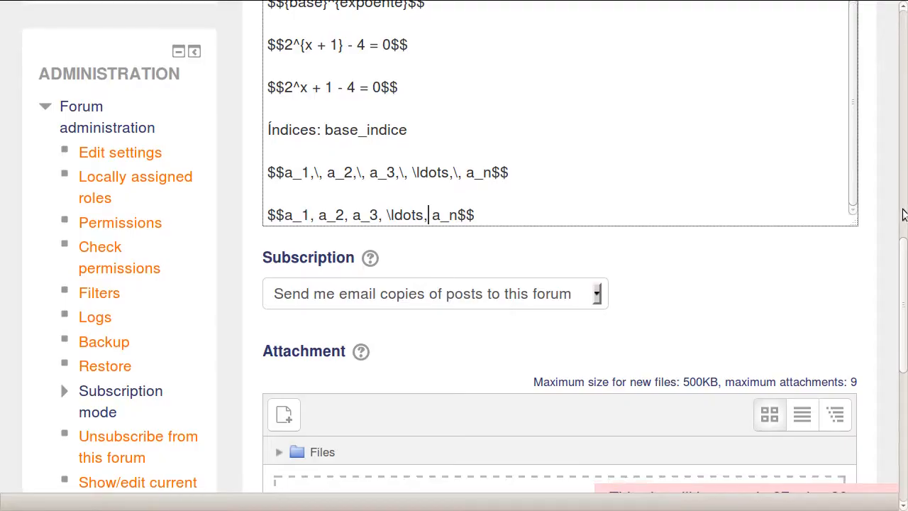
# Step: Save the changes to the post and compare the spacing of the two rendered sequences
pyautogui.scroll(-5, 615, 217)
pyautogui.scroll(-3, 600, 320)
pyautogui.click(277, 264)
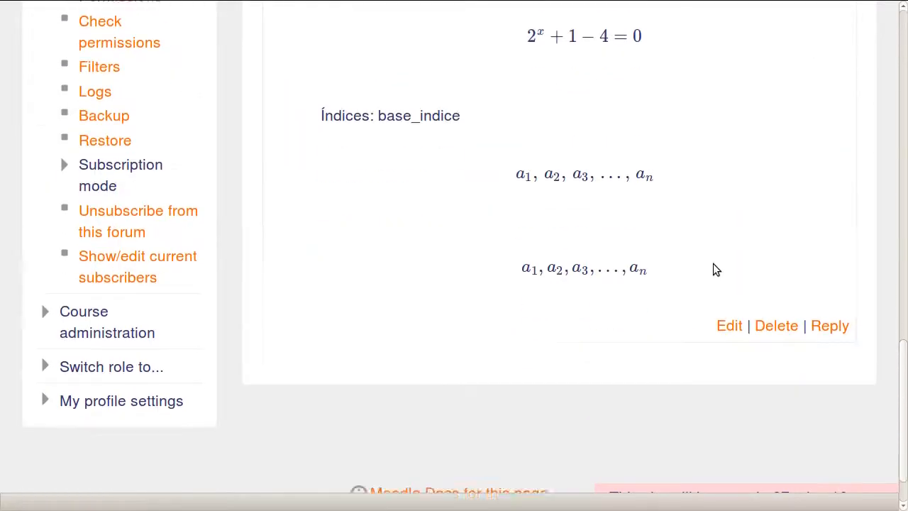
pyautogui.scroll(1, 703, 263)
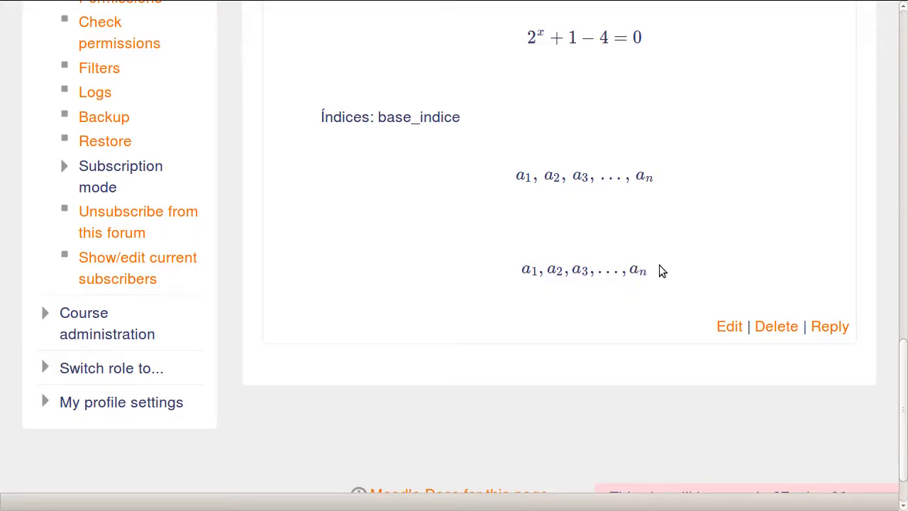
pyautogui.scroll(2, 707, 180)
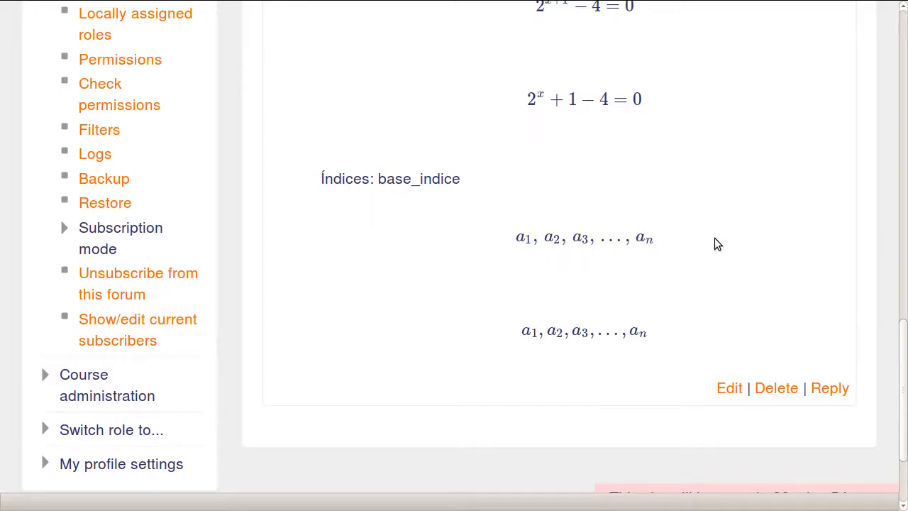
pyautogui.scroll(2, 714, 245)
pyautogui.scroll(-2, 713, 245)
# Step: Reopen the post for editing and start a new paragraph below the last formula
pyautogui.click(730, 388)
pyautogui.scroll(-5, 594, 263)
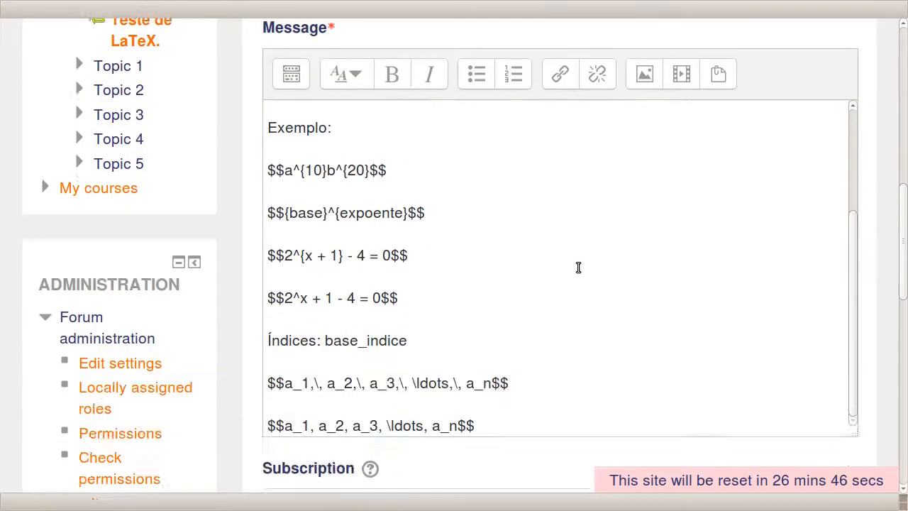
pyautogui.scroll(1, 735, 218)
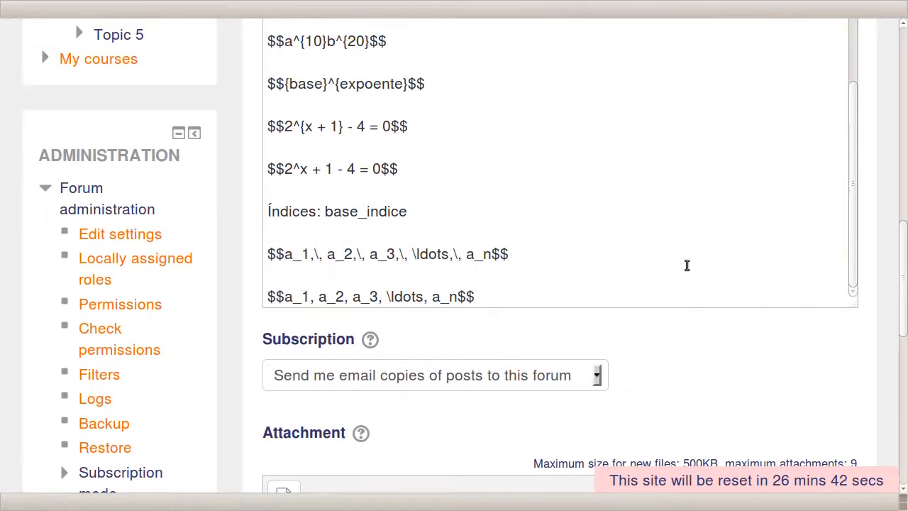
pyautogui.scroll(-2, 687, 265)
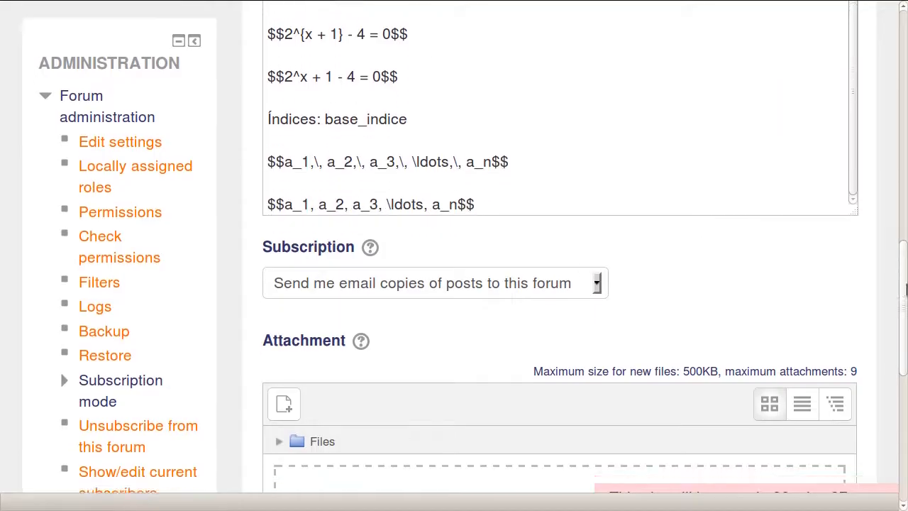
pyautogui.scroll(2, 544, 186)
pyautogui.scroll(-1, 700, 224)
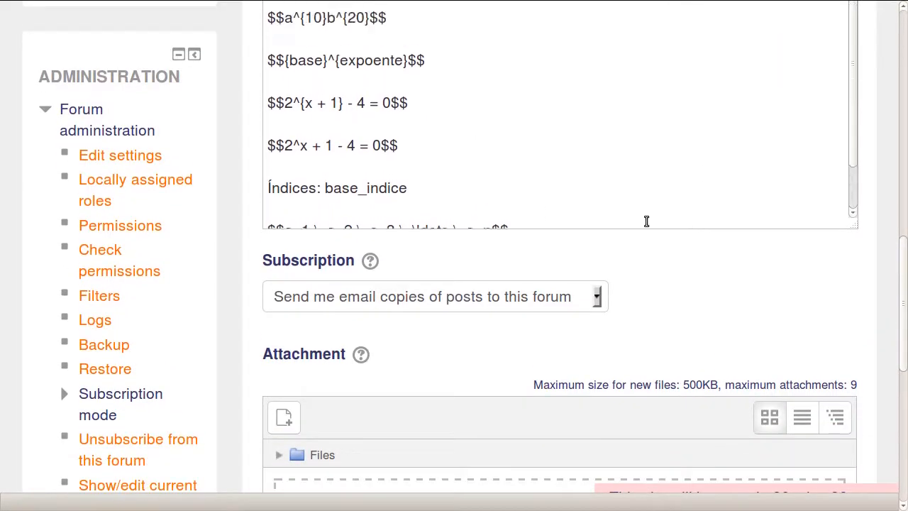
pyautogui.scroll(-1, 632, 209)
pyautogui.scroll(-1, 723, 246)
pyautogui.scroll(2, 558, 234)
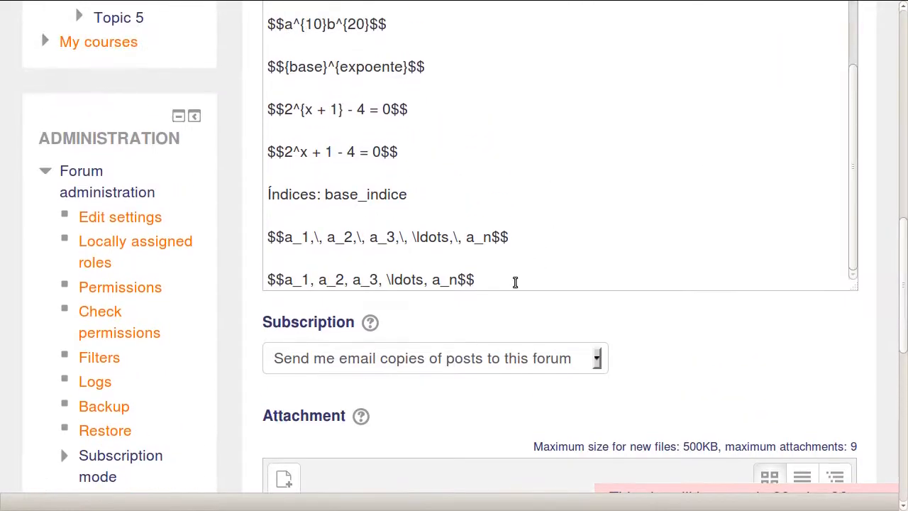
pyautogui.click(515, 282)
pyautogui.press('Return')
pyautogui.press('Return')
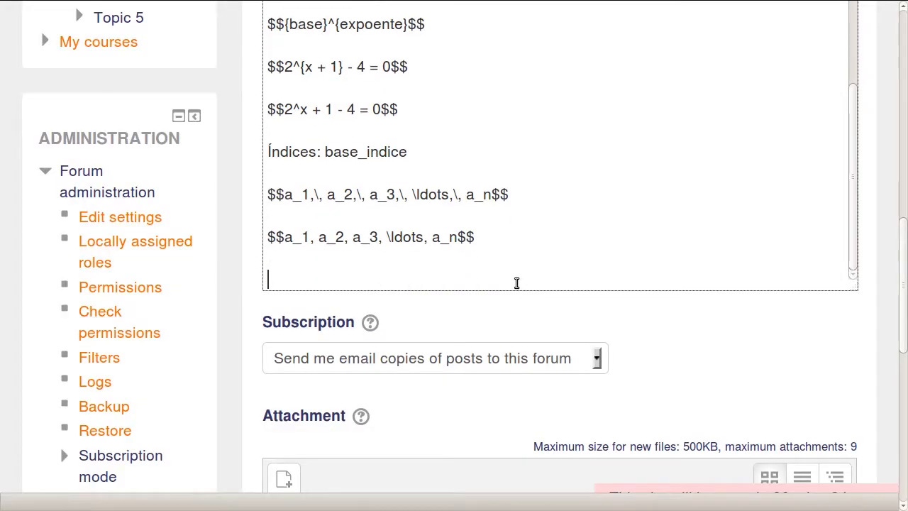
# Step: Enter the formula $$a_{n+1}$$ in the new paragraph, with the subscript grouped in braces
pyautogui.write('$$$$')
pyautogui.write('a_{}$$')
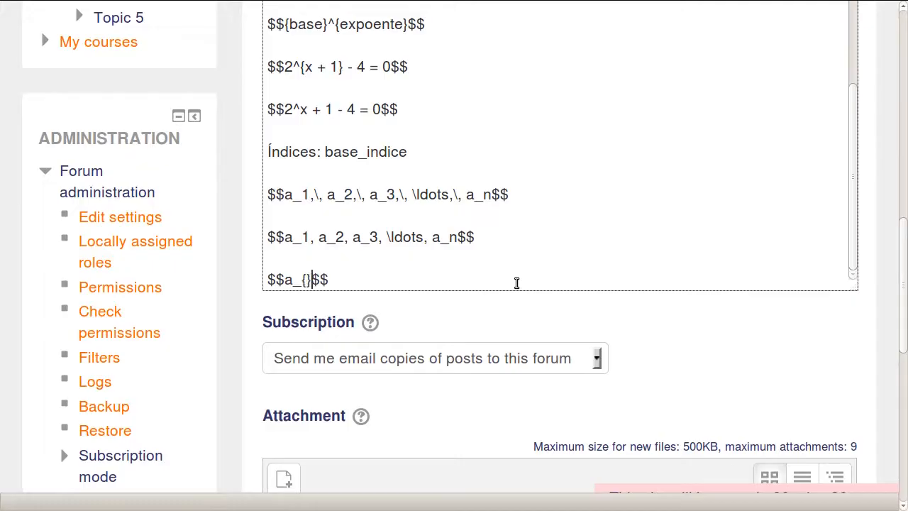
pyautogui.write('n+1')
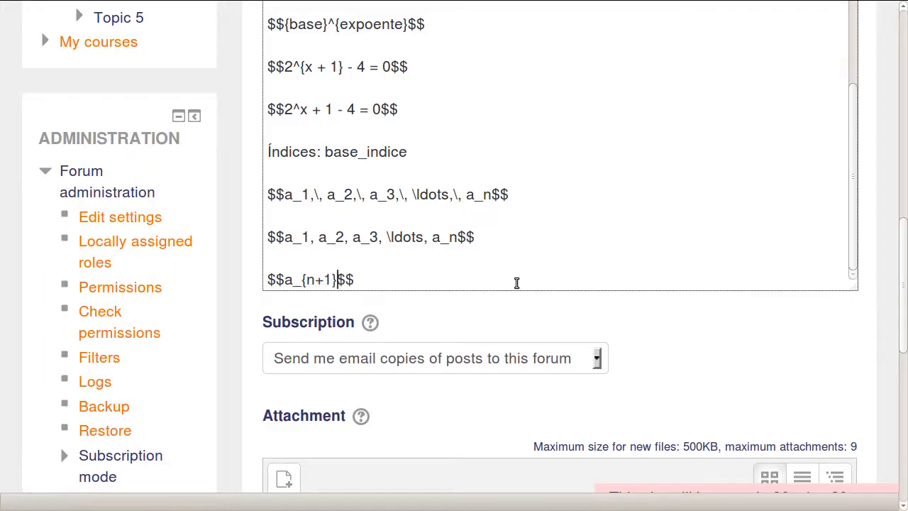
# Step: Extend the a_{n+1} formula so it reads $$a_{n+1} = 5n - 8$$
pyautogui.write(' = ')
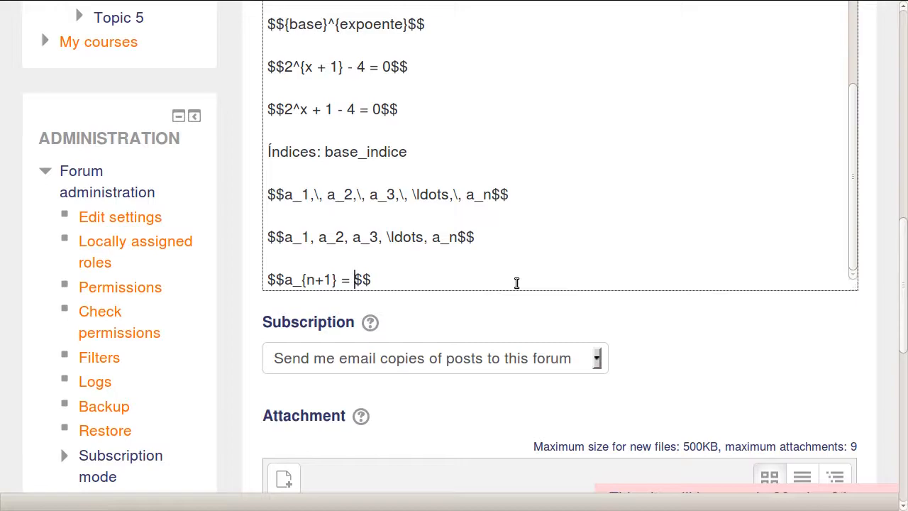
pyautogui.write('5n - 8')
pyautogui.press('End')
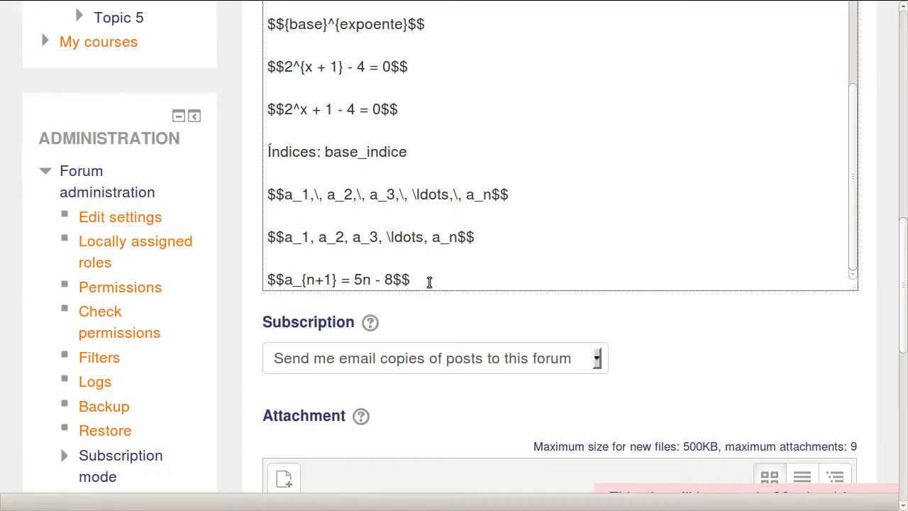
# Step: Duplicate the formula $$a_{n+1} = 5n - 8$$ in a new paragraph directly below it
pyautogui.scroll(-2, 429, 271)
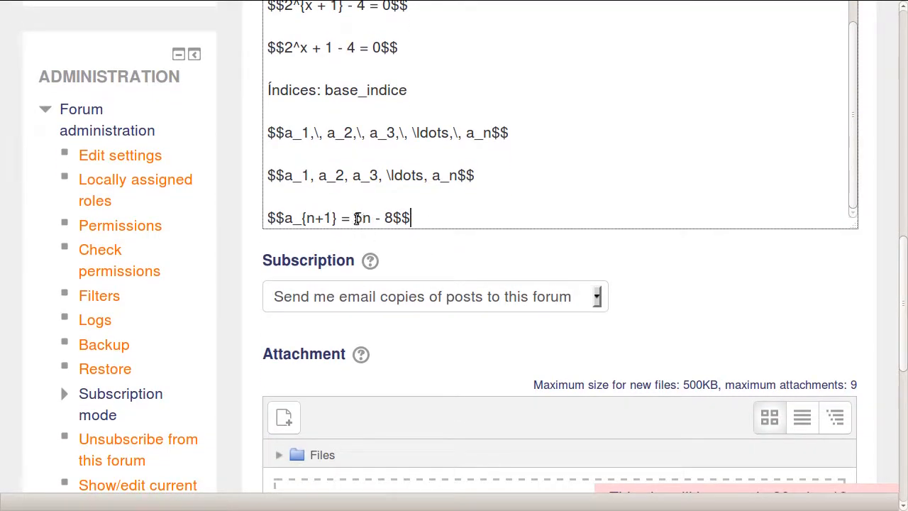
pyautogui.hotkey('shift', 'Home')
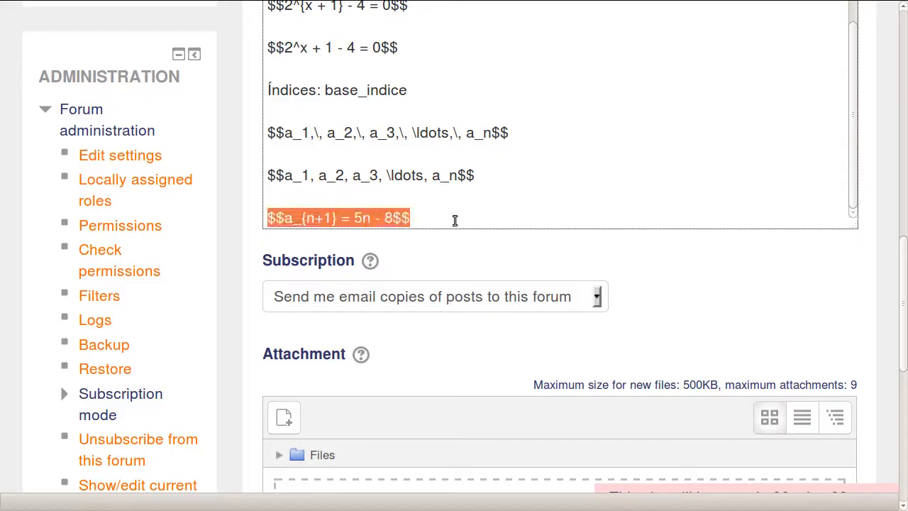
pyautogui.hotkey('ctrl', 'c')
pyautogui.press('End')
pyautogui.press('Return')
pyautogui.hotkey('ctrl', 'v')
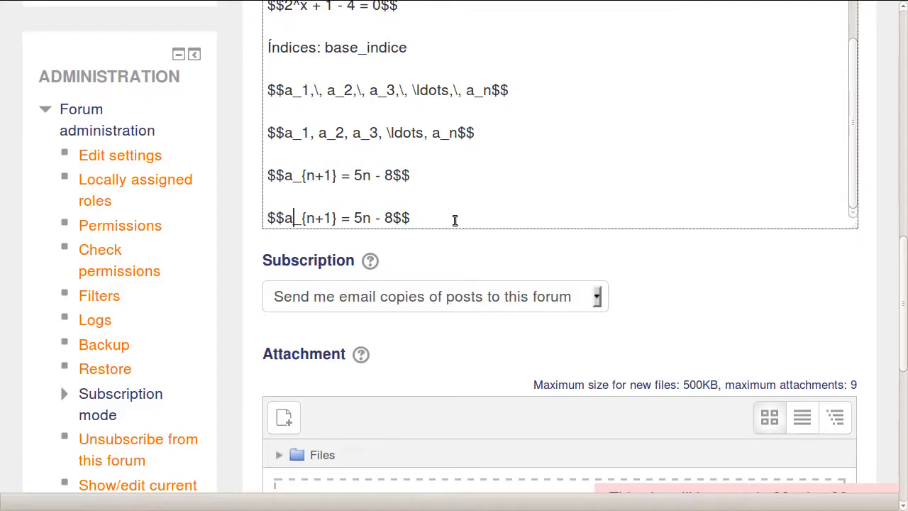
# Step: Remove both subscript braces from the copied formula so it reads $$a_n+1 = 5n - 8$$
pyautogui.press('Right')
pyautogui.press('Right')
pyautogui.press('BackSpace')
pyautogui.press('Right')
pyautogui.press('Right')
pyautogui.press('Right')
pyautogui.press('Right')
pyautogui.press('BackSpace')
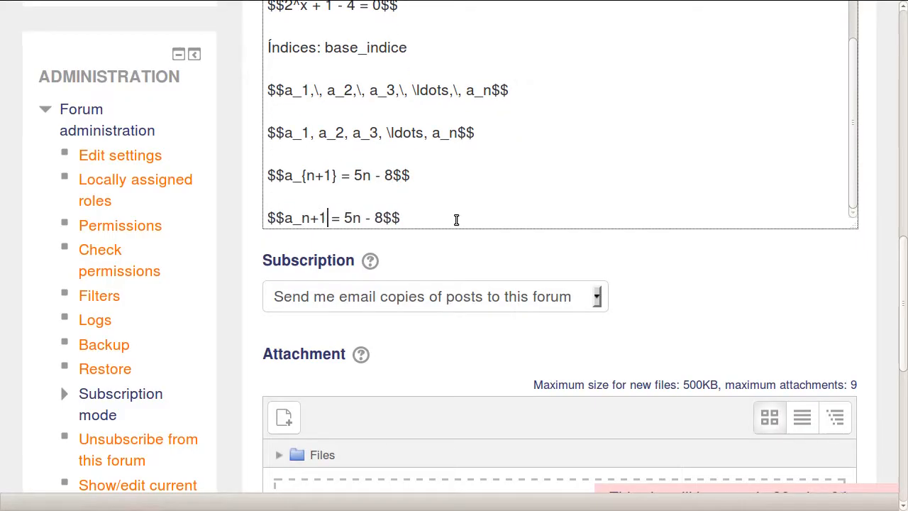
# Step: Save the changes to the post and compare the rendered formulas with and without subscript braces
pyautogui.scroll(-5, 904, 258)
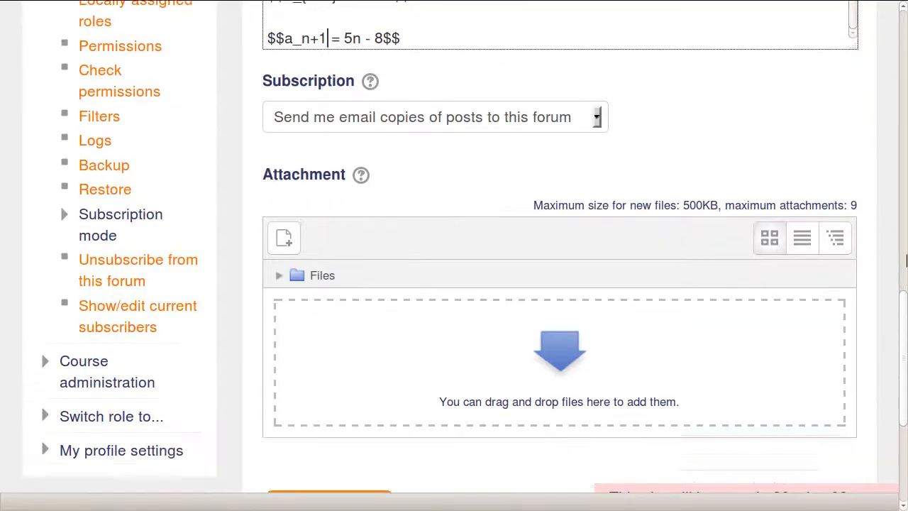
pyautogui.click(360, 381)
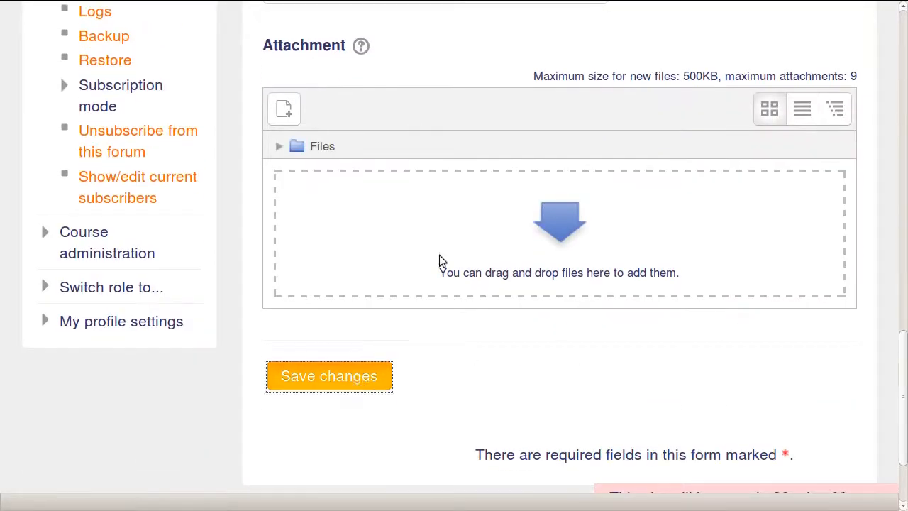
pyautogui.scroll(-8, 724, 227)
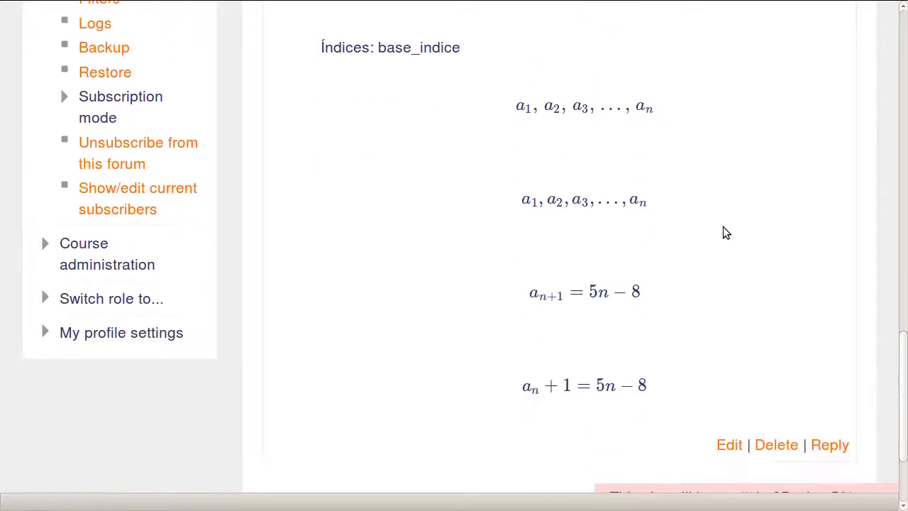
pyautogui.scroll(1, 674, 224)
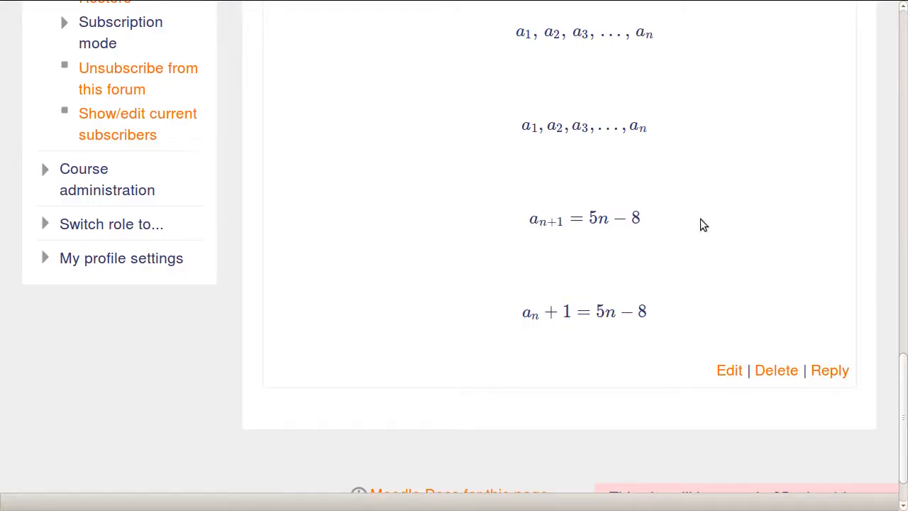
# Step: Reopen the post for editing and start a new paragraph below the formula $$a_n+1 = 5n - 8$$
pyautogui.scroll(2, 718, 241)
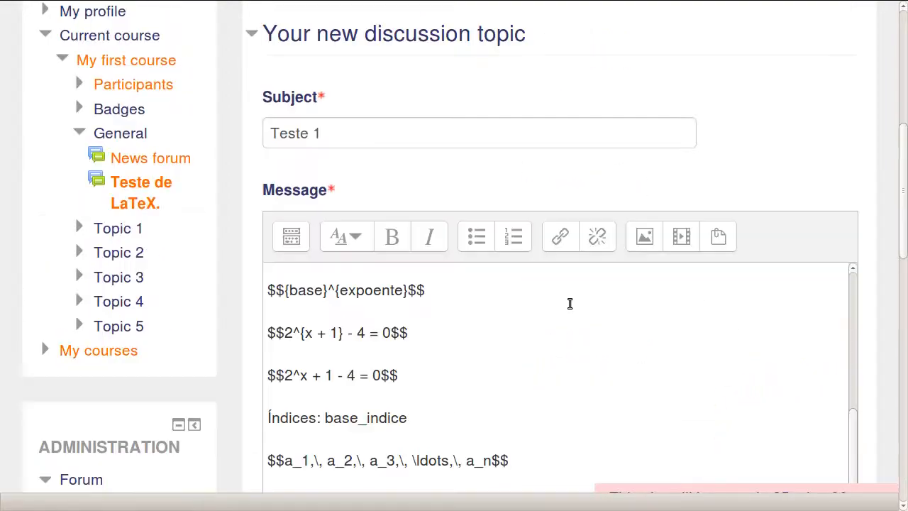
pyautogui.scroll(-5, 567, 302)
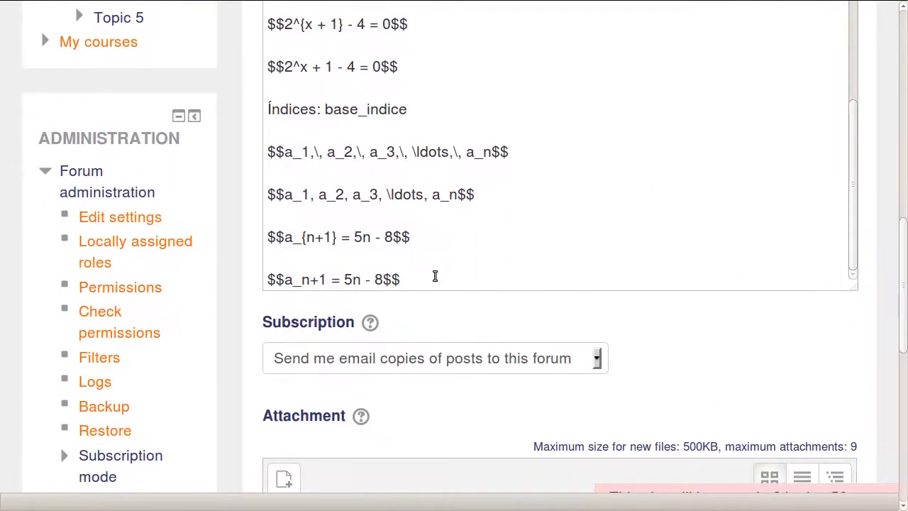
pyautogui.click(497, 263)
pyautogui.press('Return')
pyautogui.press('Return')
pyautogui.scroll(3, 673, 220)
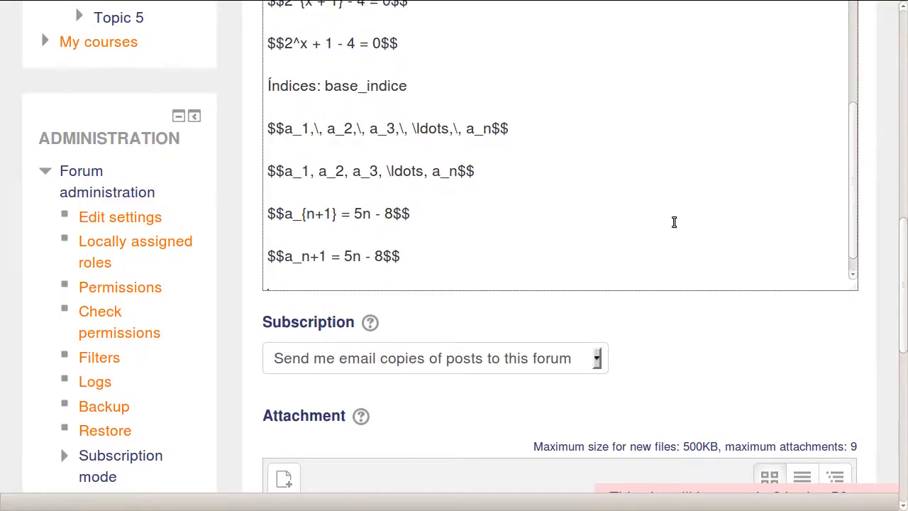
pyautogui.scroll(-3, 649, 222)
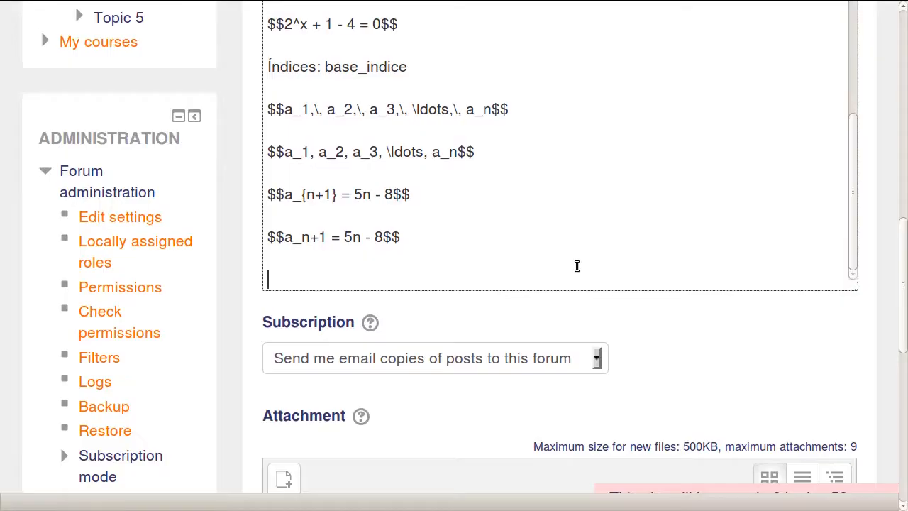
# Step: Enter the root syntax line "Raiz: \sqrt[indice]{radicando}" and start a new paragraph below it
pyautogui.write('Raiz: \\sqrt')
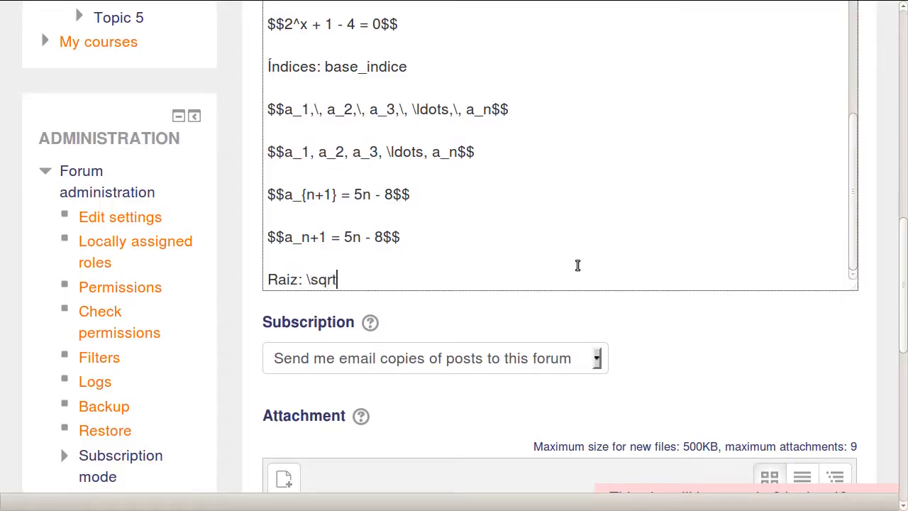
pyautogui.write('[]indice')
pyautogui.press('Right')
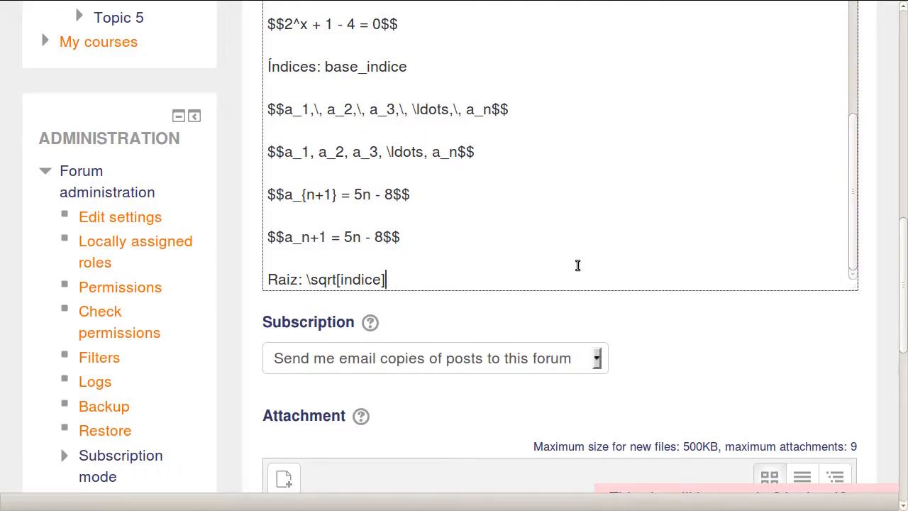
pyautogui.write('{}radicando')
pyautogui.press('Right')
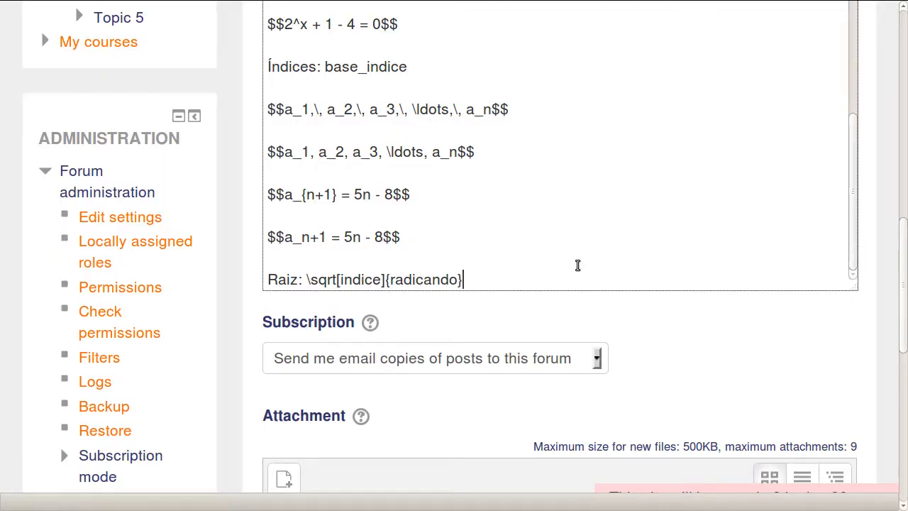
pyautogui.press('Return')
pyautogui.press('Return')
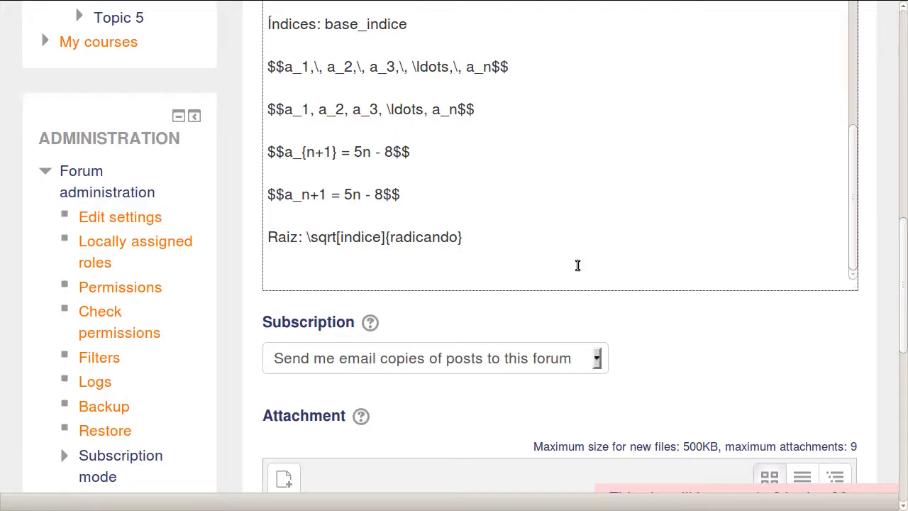
# Step: Highlight the [indice] part of the root syntax and enter the square root example $$\sqrt{10}$$ in the paragraph below
pyautogui.moveTo(338, 237); pyautogui.dragTo(387, 242)
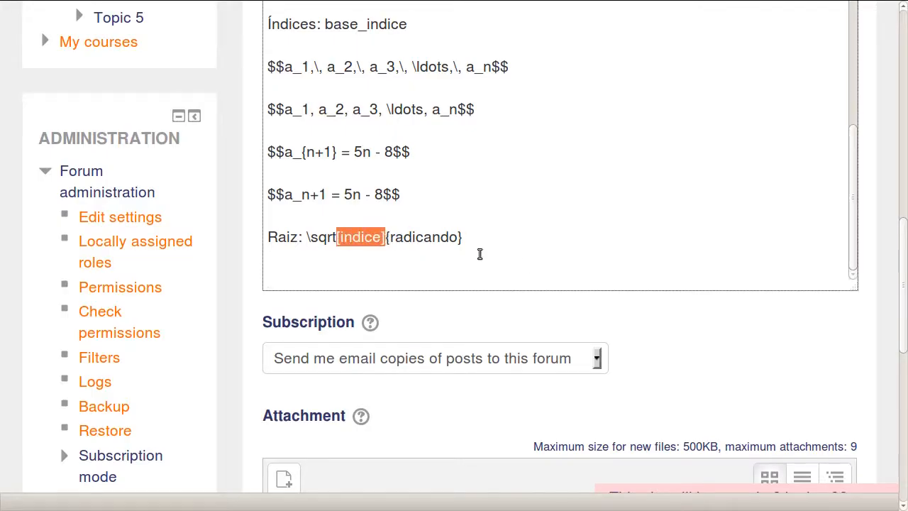
pyautogui.click(390, 279)
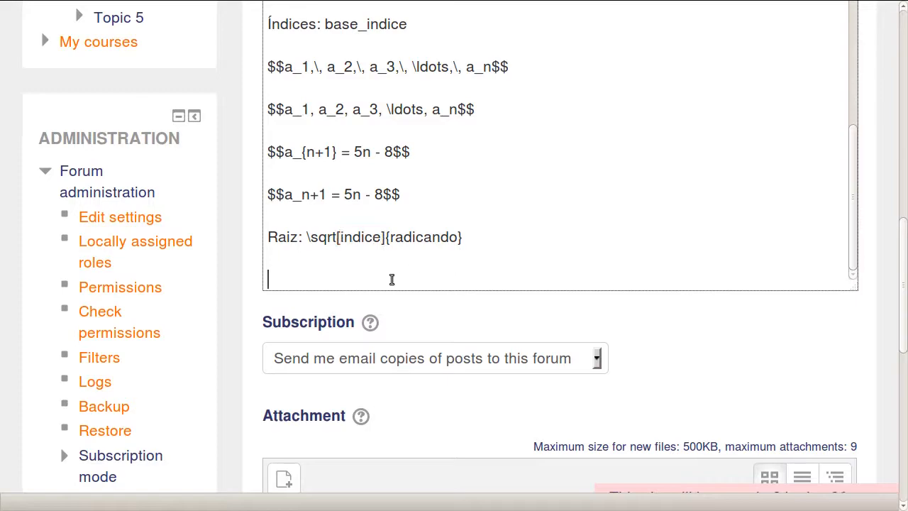
pyautogui.write('$$$$')
pyautogui.write('\\sqrt')
pyautogui.write('{}$$')
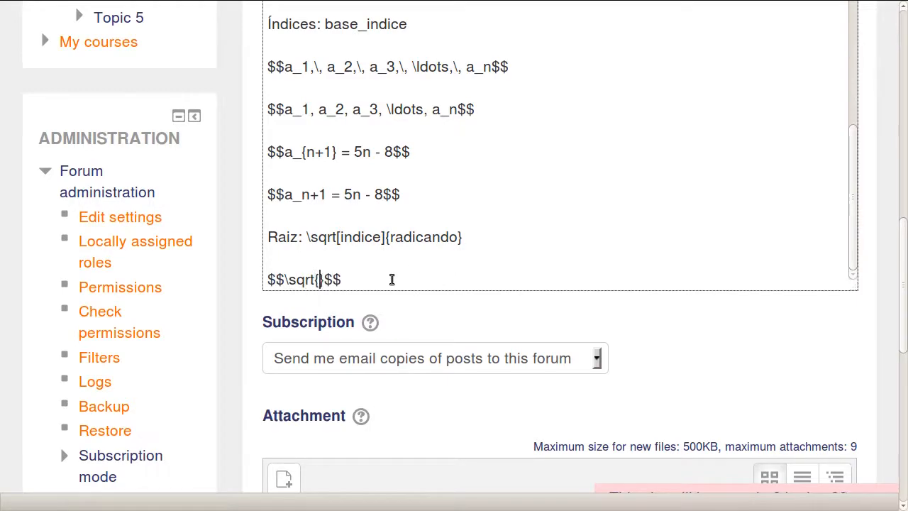
pyautogui.write('10')
pyautogui.press('End')
# Step: Duplicate the formula $$\sqrt{10}$$ in a new paragraph below it
pyautogui.hotkey('shift', 'Home')
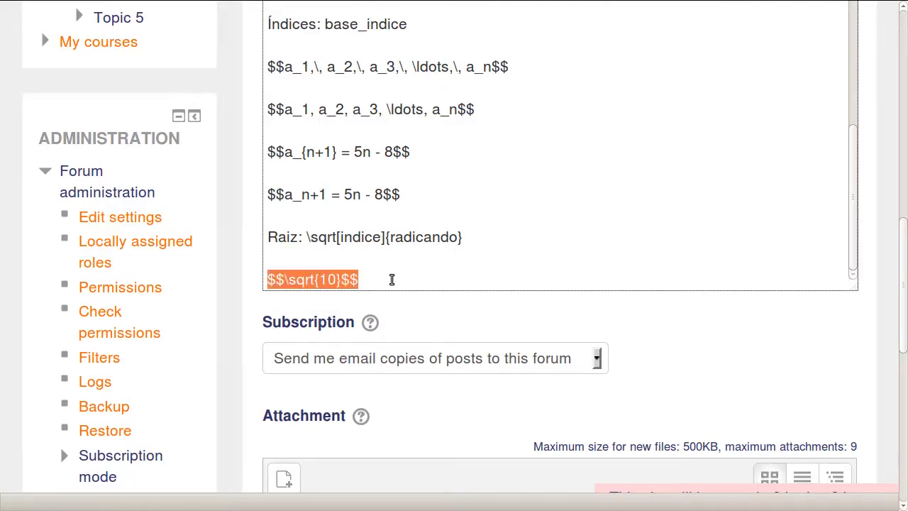
pyautogui.hotkey('ctrl', 'c')
pyautogui.press('End')
pyautogui.press('Return')
pyautogui.hotkey('ctrl', 'v')
# Step: Add the root index 3 to the copied formula so it reads $$\sqrt[3]{10}$$
pyautogui.press('Left')
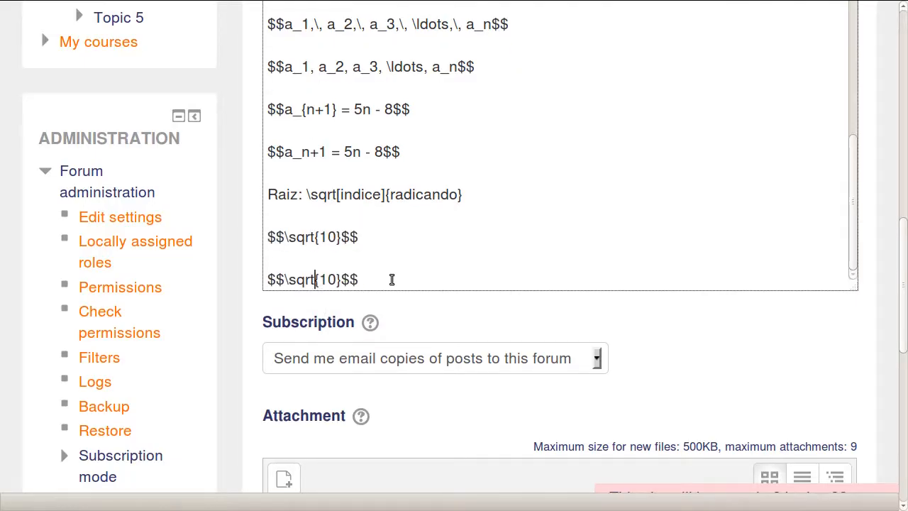
pyautogui.write('[]')
pyautogui.press('Left')
pyautogui.write('3')
pyautogui.press('End')
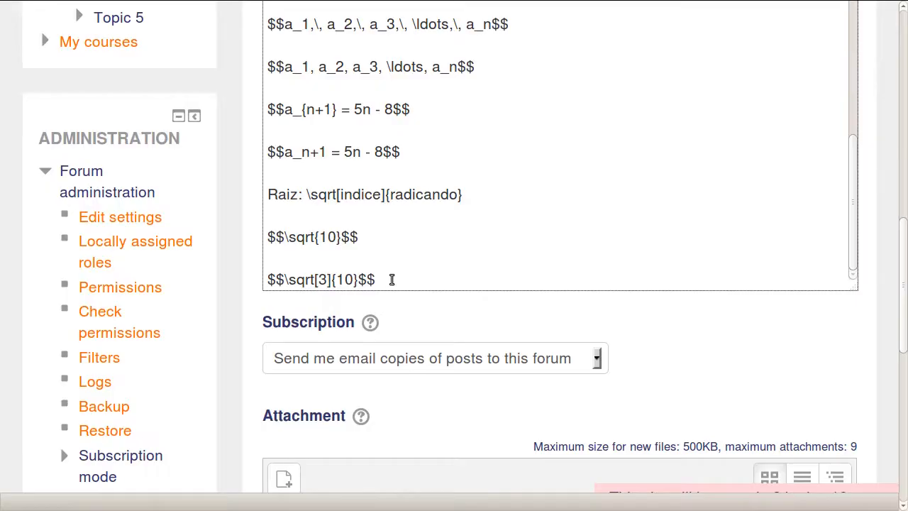
# Step: Duplicate the cube root formula $$\sqrt[3]{10}$$ in a new paragraph below it
pyautogui.hotkey('shift', 'Home')
pyautogui.hotkey('ctrl', 'c')
pyautogui.press('End')
pyautogui.press('Return')
pyautogui.hotkey('ctrl', 'v')
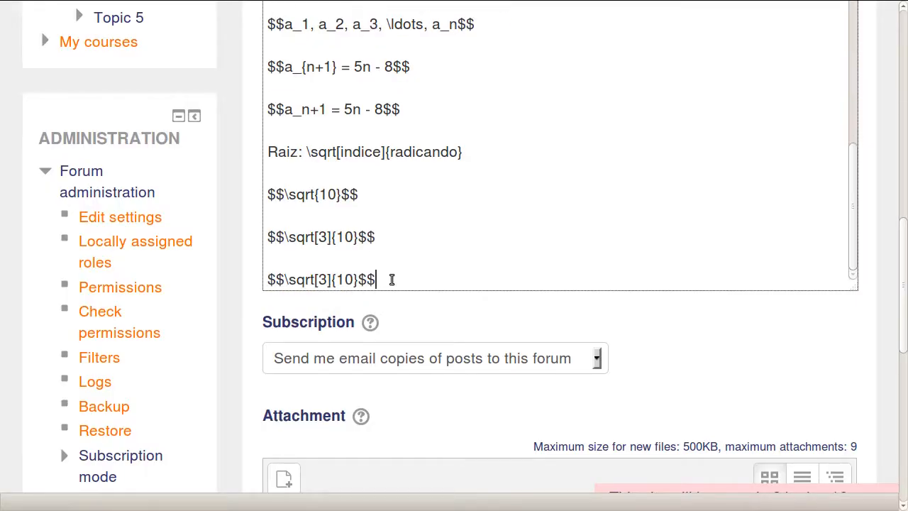
# Step: Set the root index of the last copied formula to 6 so it reads $$\sqrt[6]{10}$$
pyautogui.press('Left')
pyautogui.press('Left')
pyautogui.press('Left')
pyautogui.hotkey('shift', 'Left')
pyautogui.press('Right')
pyautogui.press('Right')
pyautogui.press('Left')
pyautogui.press('Left')
pyautogui.hotkey('shift', 'Left')
pyautogui.write('6')
pyautogui.press('End')
# Step: Save the changes to the post and examine the three rendered root formulas
pyautogui.scroll(-3, 906, 225)
pyautogui.scroll(1, 438, 137)
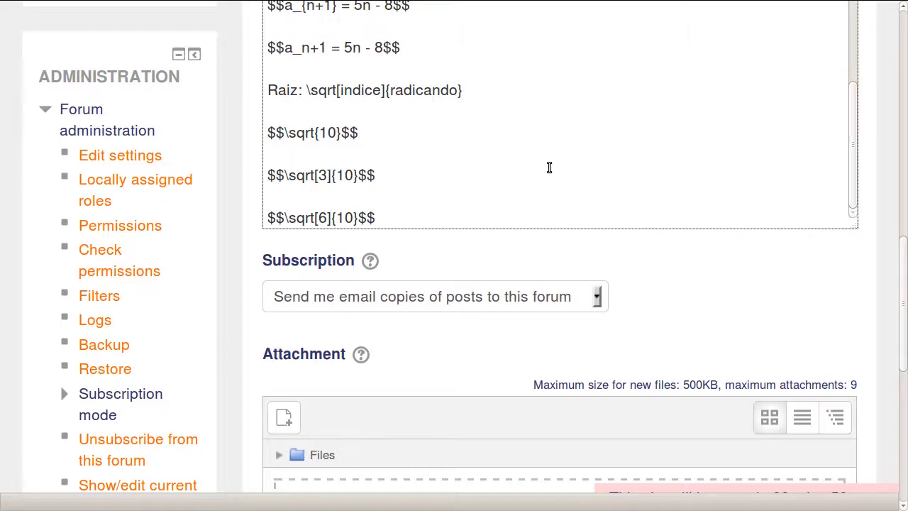
pyautogui.scroll(-13, 906, 209)
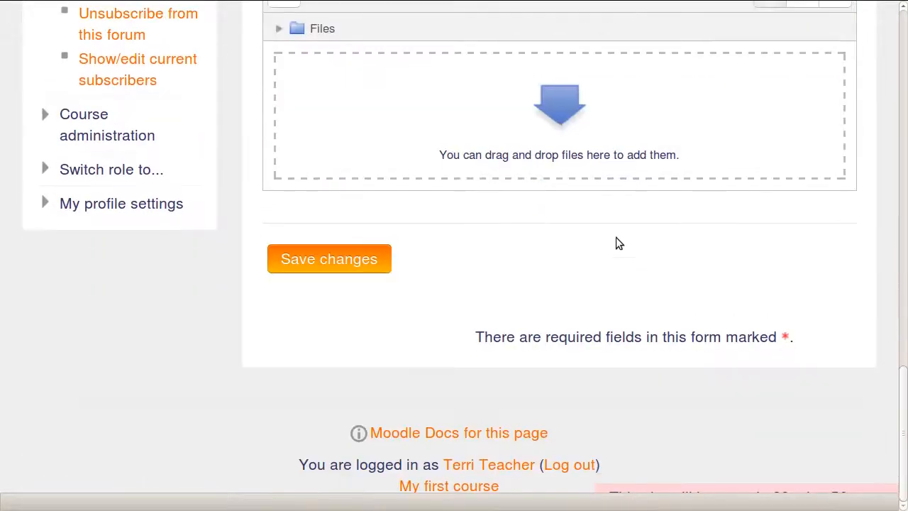
pyautogui.click(331, 260)
pyautogui.scroll(-5, 711, 266)
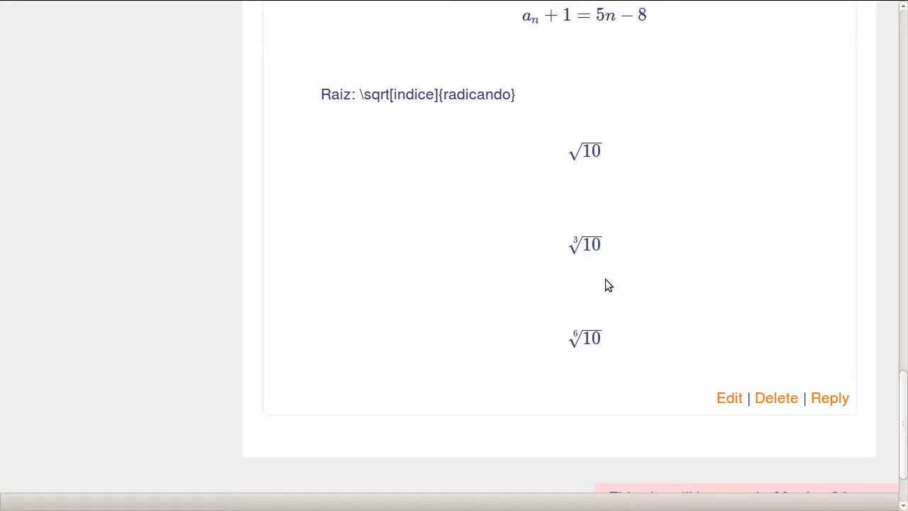
# Step: Reopen the post for editing and start a new line below the formula $$\sqrt[6]{10}$$
pyautogui.click(733, 399)
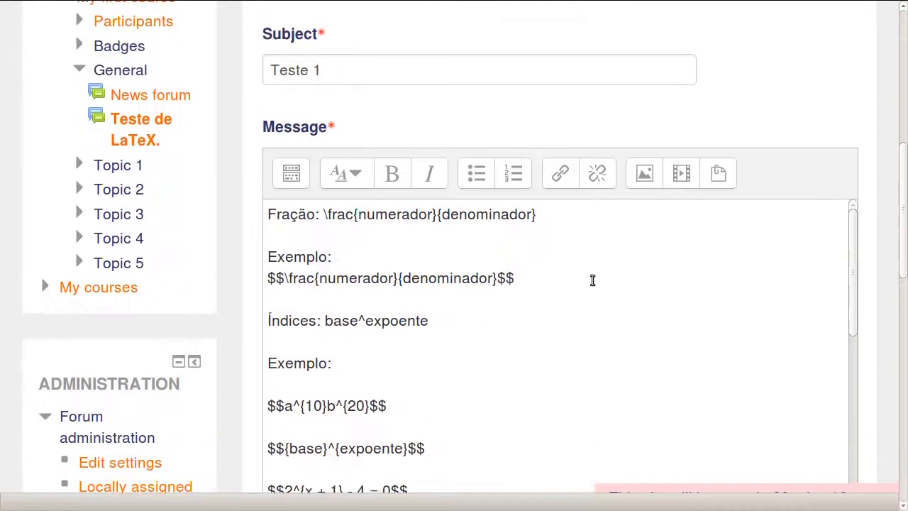
pyautogui.scroll(-5, 537, 268)
pyautogui.scroll(-10, 530, 262)
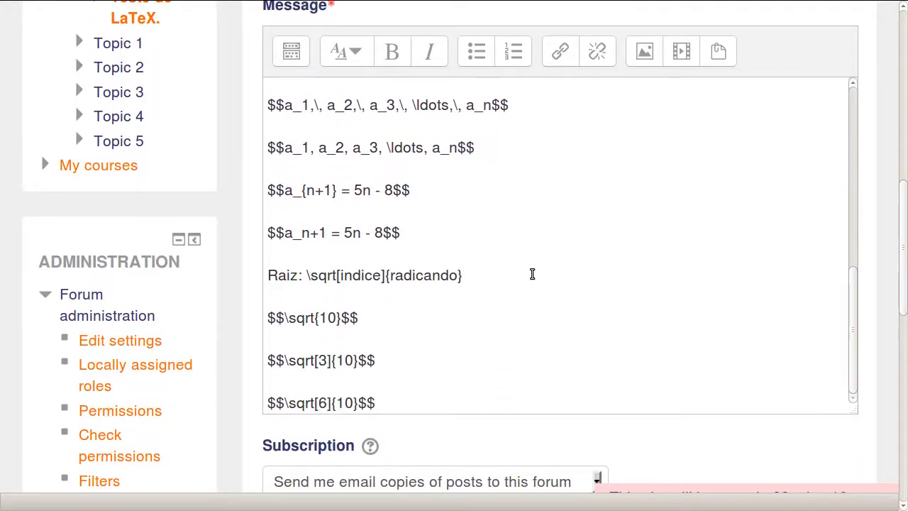
pyautogui.click(423, 223)
pyautogui.press('Return')
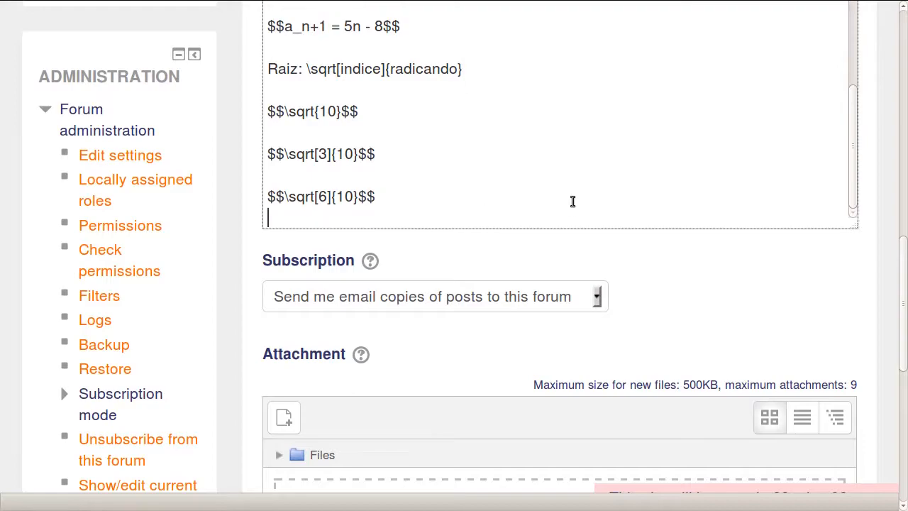
# Step: Add the display formula $$\sqrt{x + 1} - \sqrt{x - 2} = 8$$ on the new line below the sixth root formula
pyautogui.write('$$$$')
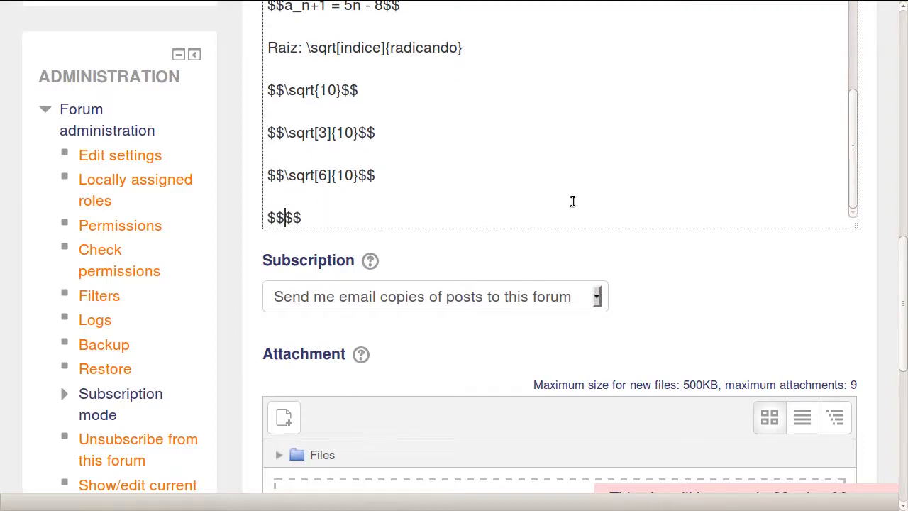
pyautogui.write('\\sqrt')
pyautogui.write('{x + 1}')
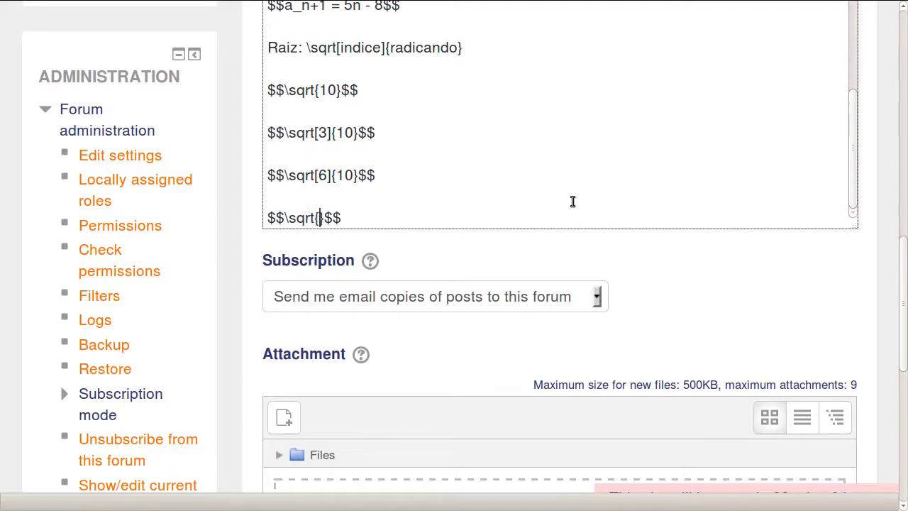
pyautogui.write(' - ')
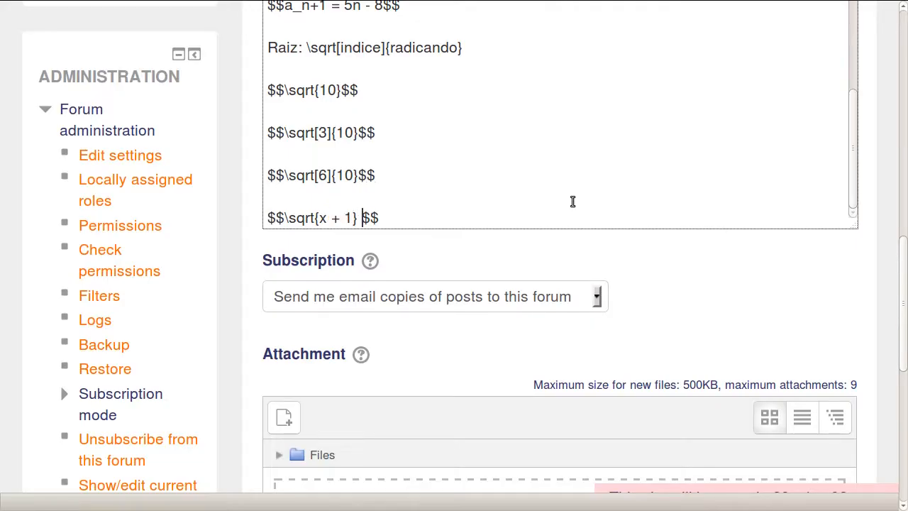
pyautogui.write('\\sqrt{x')
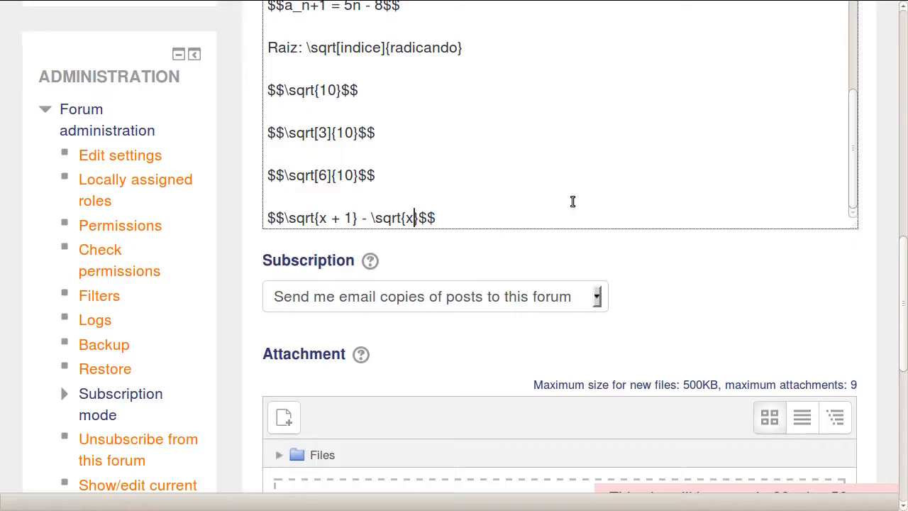
pyautogui.write(' - 2} = ')
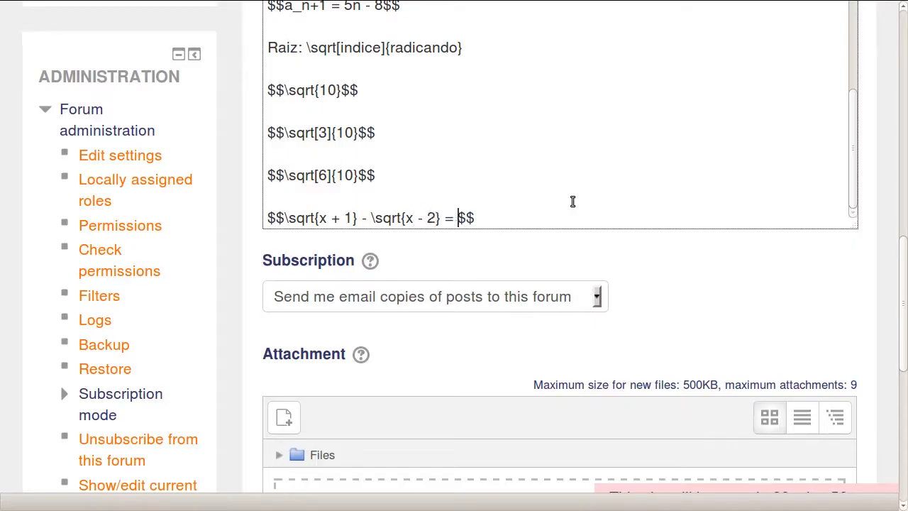
pyautogui.write('8')
pyautogui.press('End')
pyautogui.click(315, 218)
# Step: Save the changes to the post and review its rendered formulas from the new root equation back up to the fraction example
pyautogui.scroll(-5, 376, 295)
pyautogui.click(372, 311)
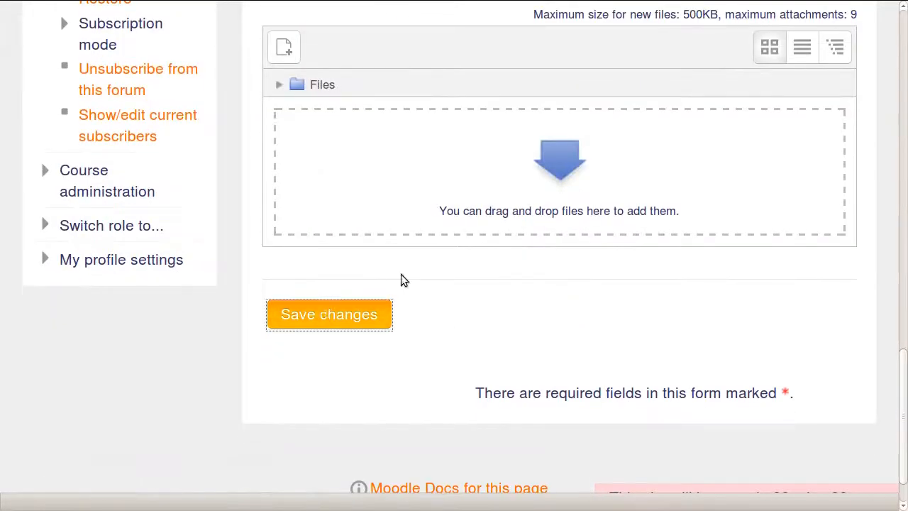
pyautogui.scroll(-6, 695, 260)
pyautogui.scroll(-2, 695, 260)
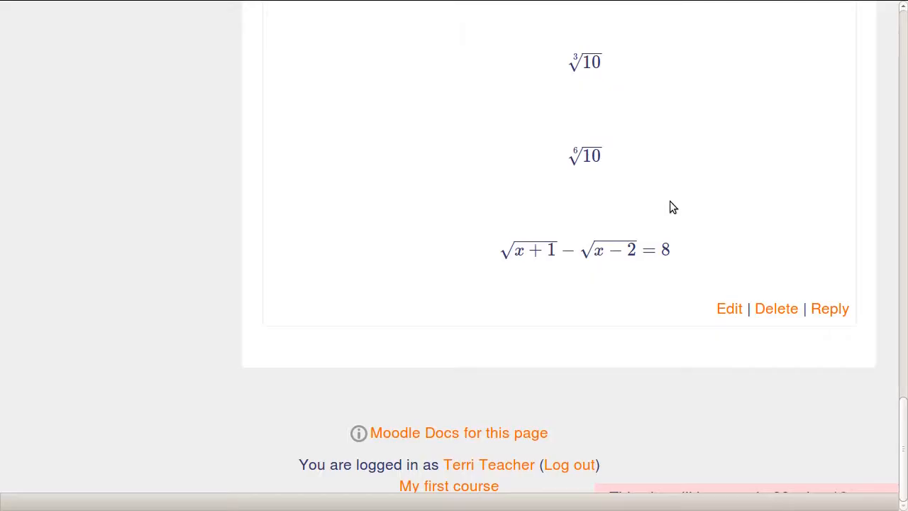
pyautogui.scroll(5, 669, 206)
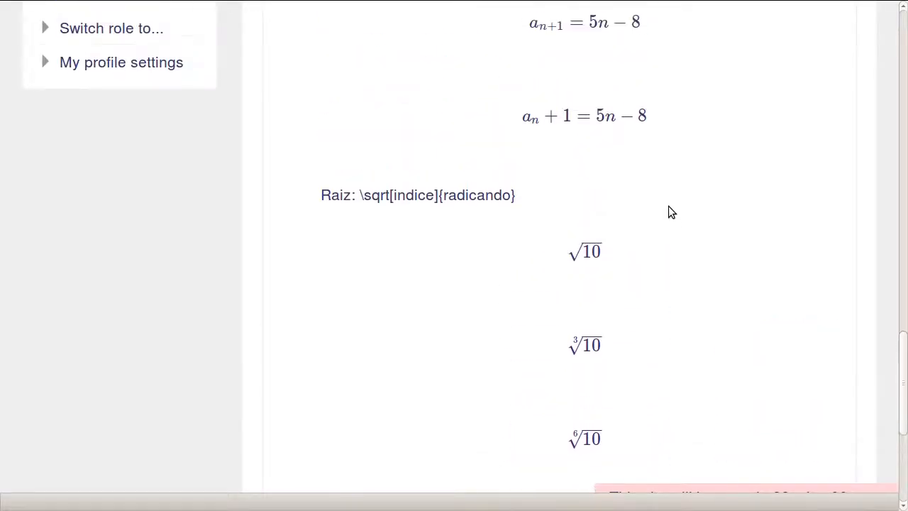
pyautogui.scroll(12, 668, 206)
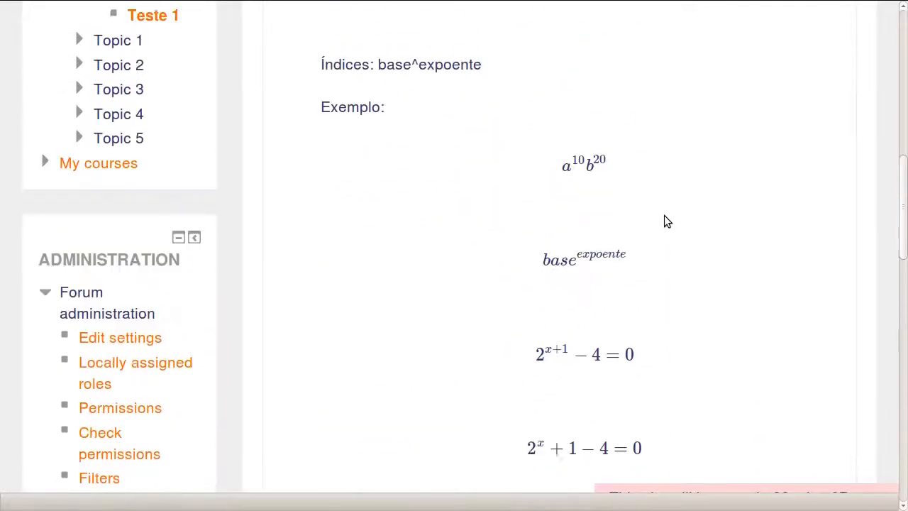
pyautogui.scroll(5, 665, 218)
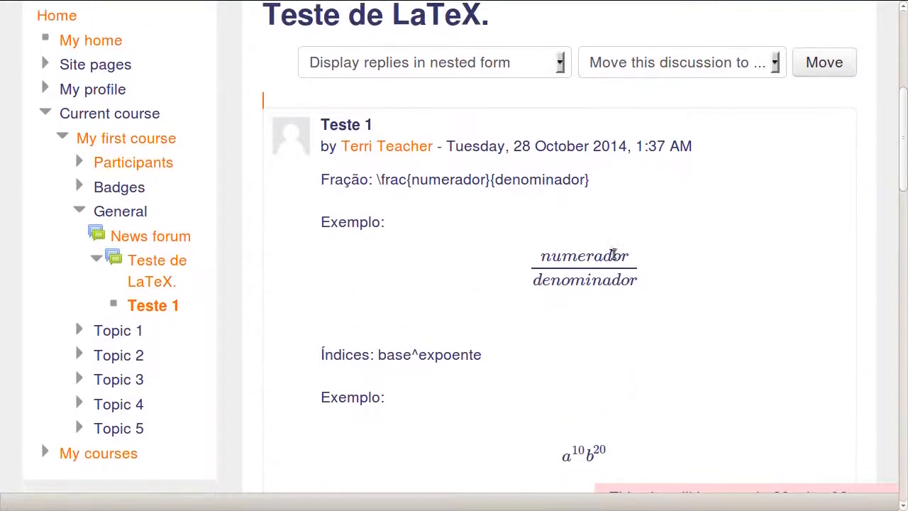